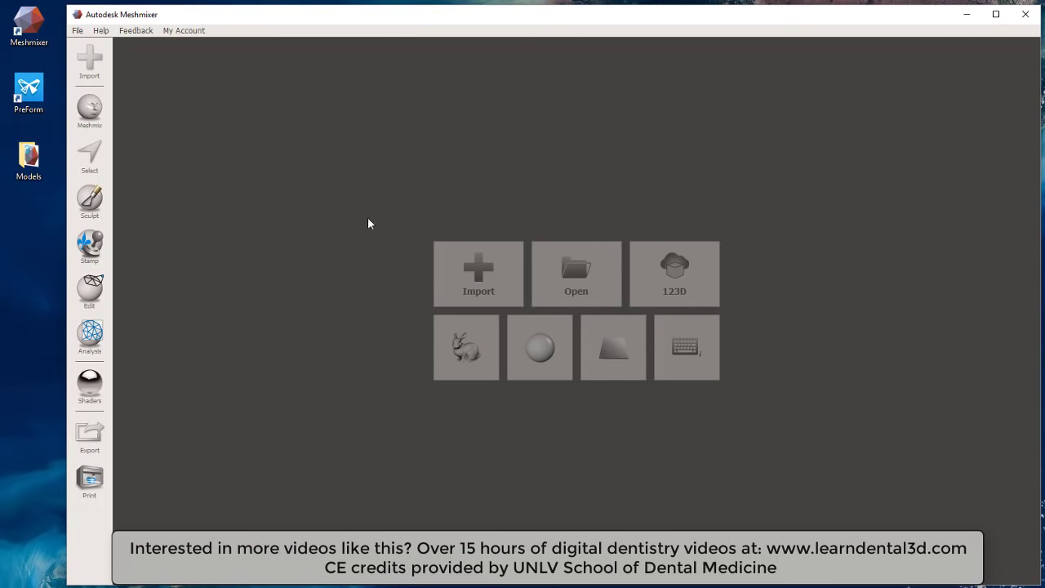
Import the st_model.stl mesh from the Models folder on the desktop
left_click(478, 276)
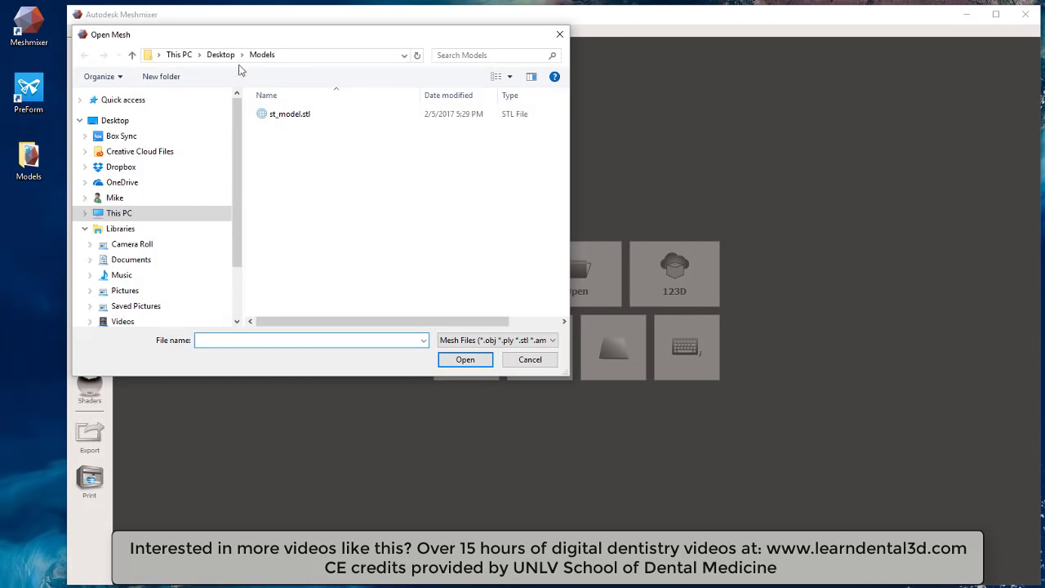
left_click(292, 118)
left_click(469, 364)
left_click(472, 363)
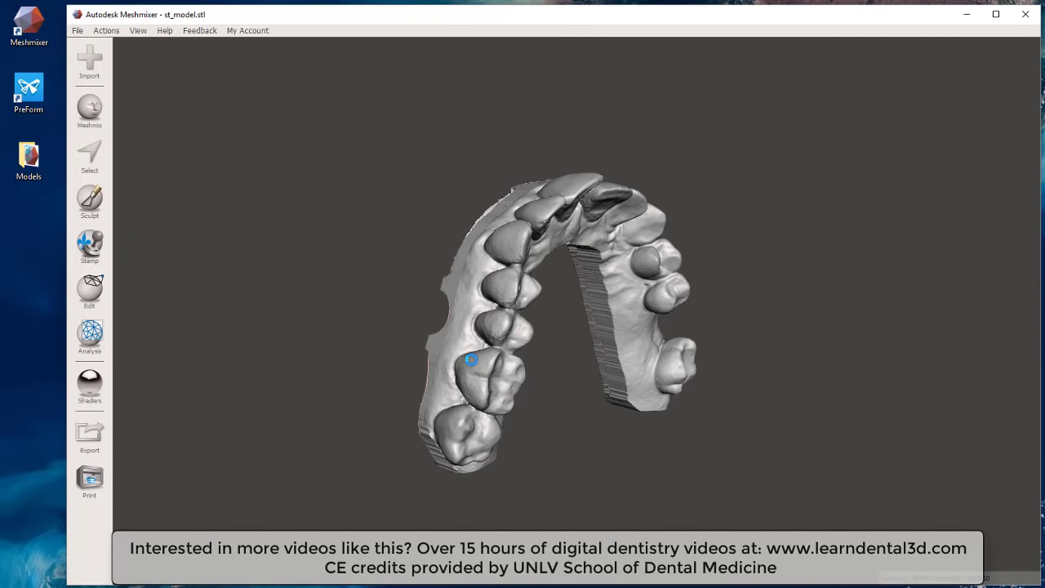
right_click_drag(569, 345, 395, 201)
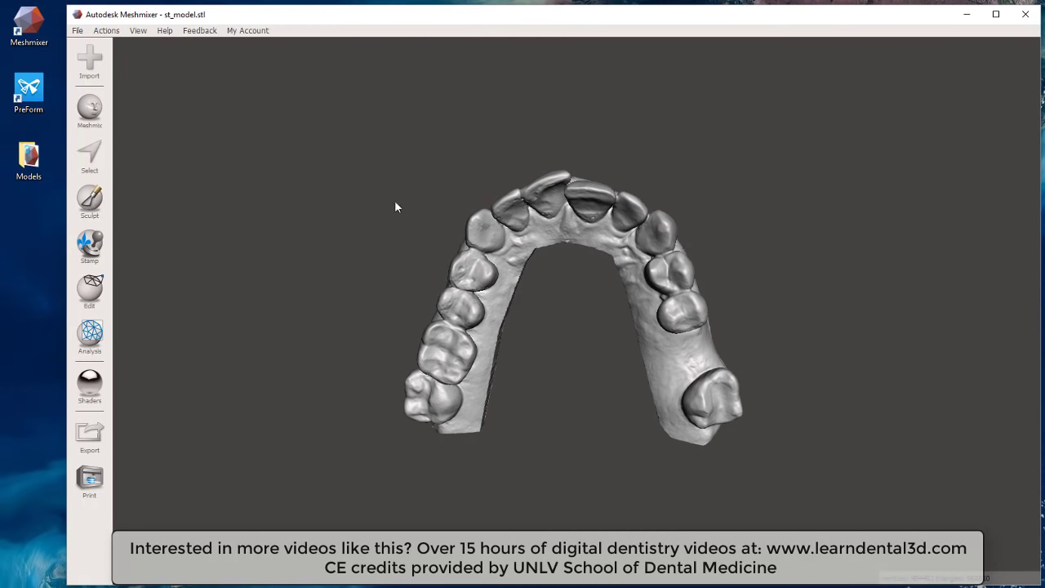
Switch to PreForm, accept the Form 2 print setup with Grey V3 at 0.1 mm, and load st_model.stl from the Models folder
left_click(35, 99)
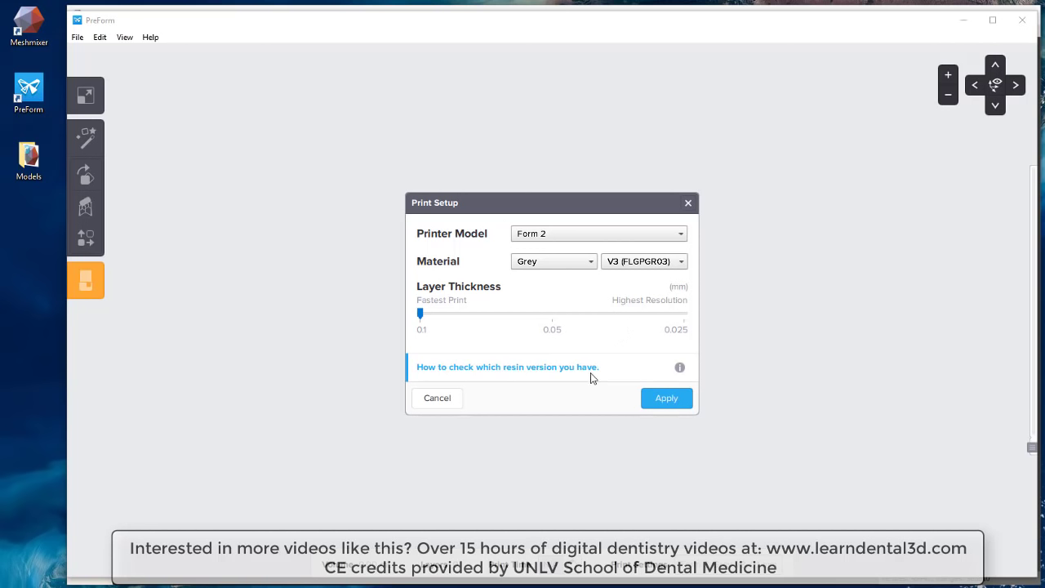
left_click(666, 395)
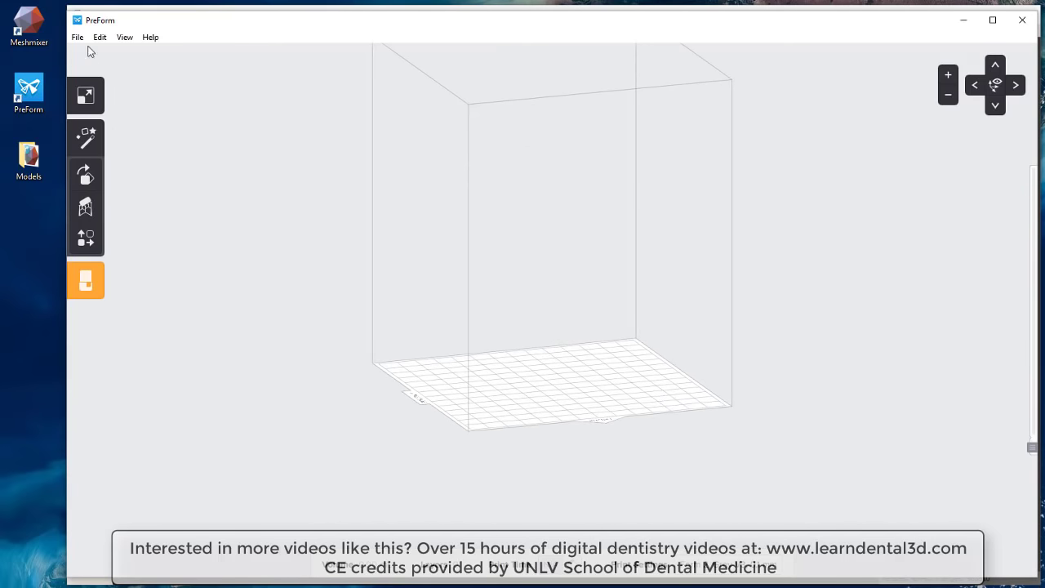
double_click(29, 159)
left_click_drag(233, 207, 779, 296)
left_click(665, 77)
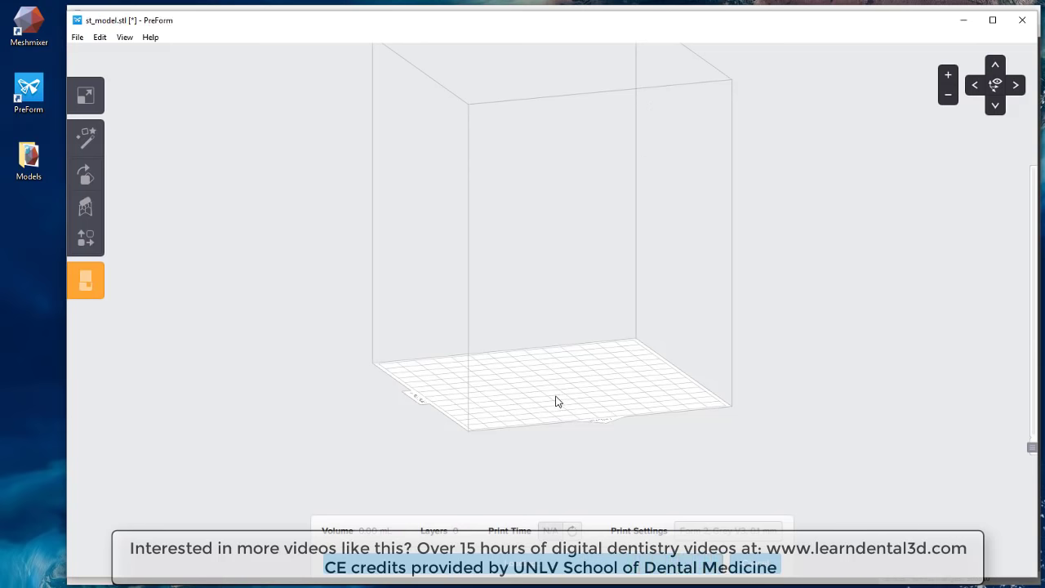
Orient the dental model flat on the build platform by choosing its underside as the base face
scroll(556, 396, "up", 3)
right_click_drag(551, 387, 695, 380)
right_click_drag(538, 359, 94, 245)
left_click(85, 175)
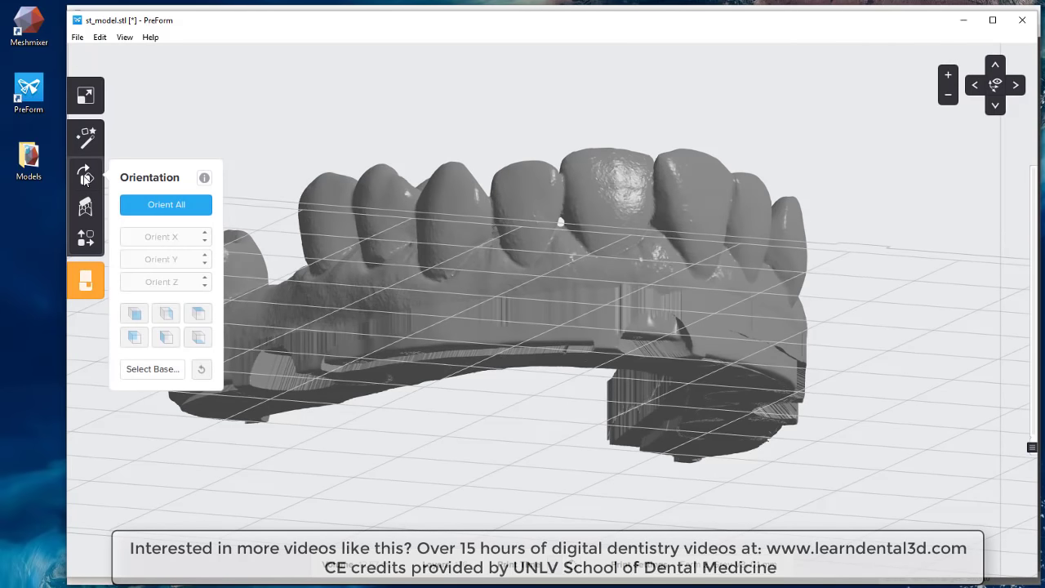
left_click(165, 372)
right_click_drag(457, 327, 420, 317)
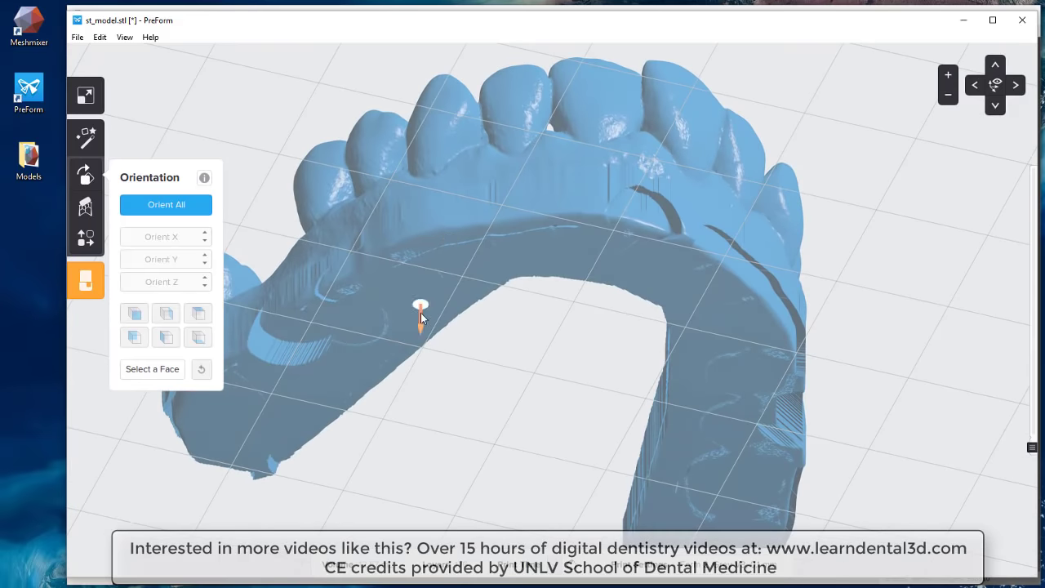
left_click(417, 306)
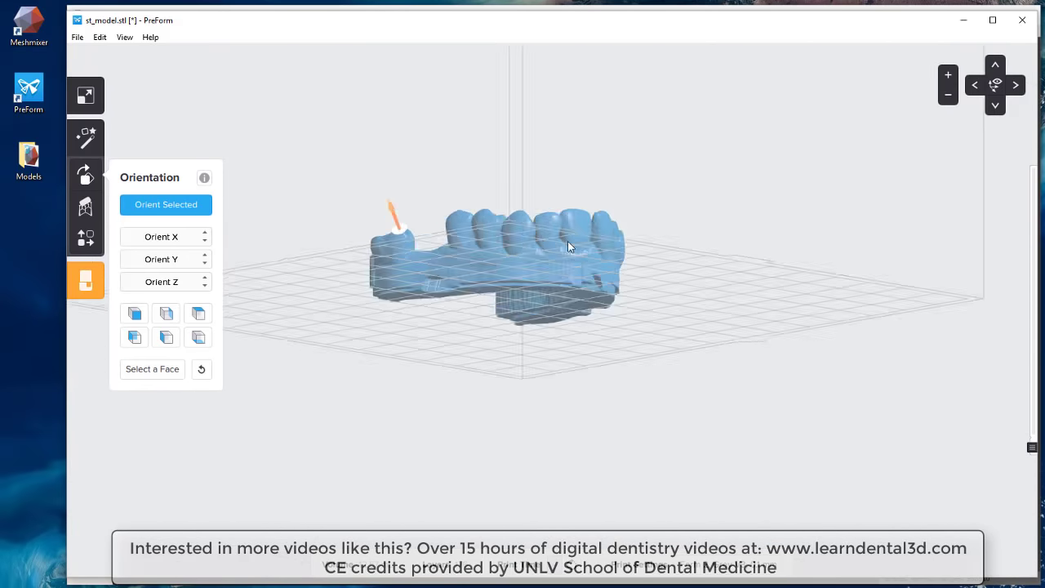
left_click(86, 181)
Stand the dental model upright on the build platform by choosing its flat posterior end as the base face
right_click_drag(587, 259, 512, 244)
scroll(512, 244, "up", 3)
left_click_drag(510, 244, 453, 295)
right_click_drag(390, 384, 646, 343)
scroll(613, 330, "up", 4)
right_click_drag(572, 325, 380, 263)
left_click(85, 174)
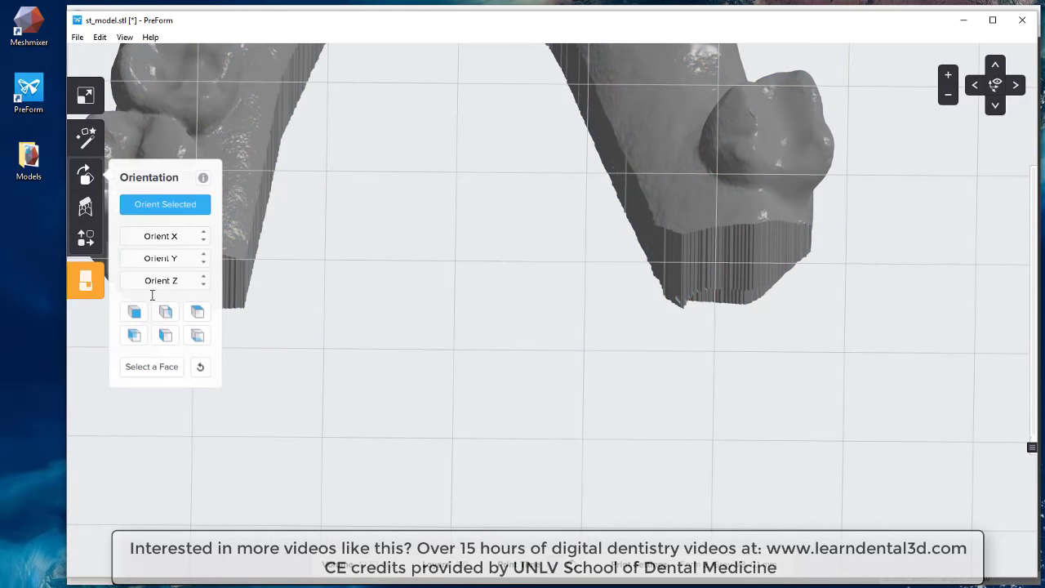
right_click_drag(723, 269, 308, 183)
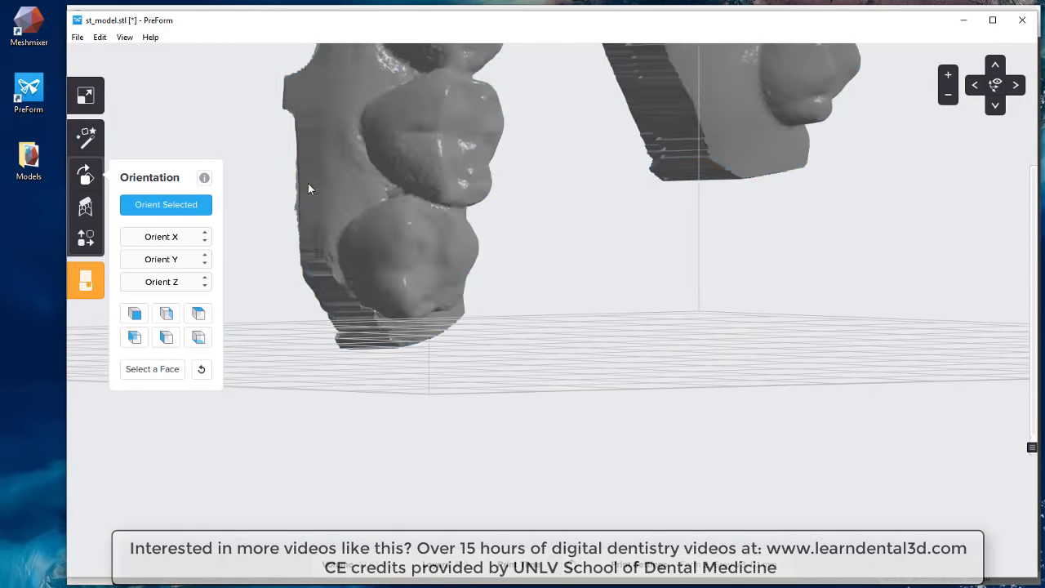
right_click_drag(581, 357, 469, 262)
scroll(469, 263, "down", 5)
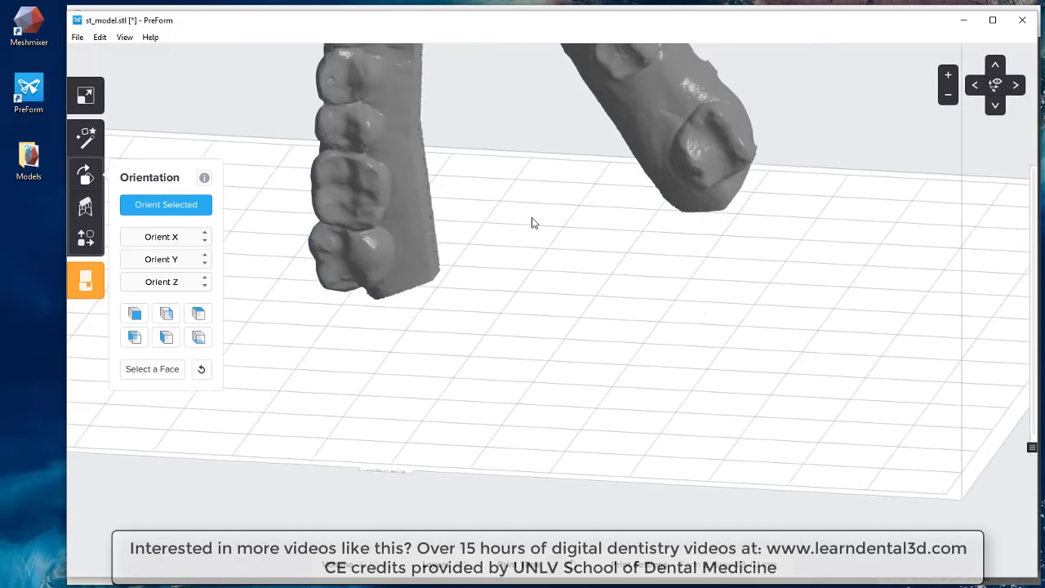
right_click_drag(554, 301, 371, 135)
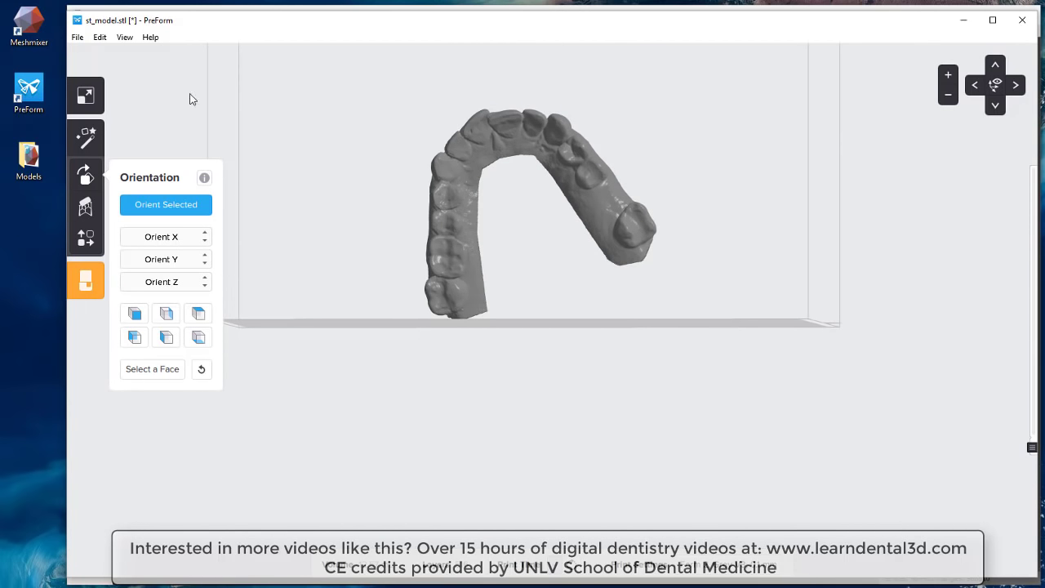
Rotate the upright dental arch within its own plane so that both posterior ends are nearly level
left_click(490, 201)
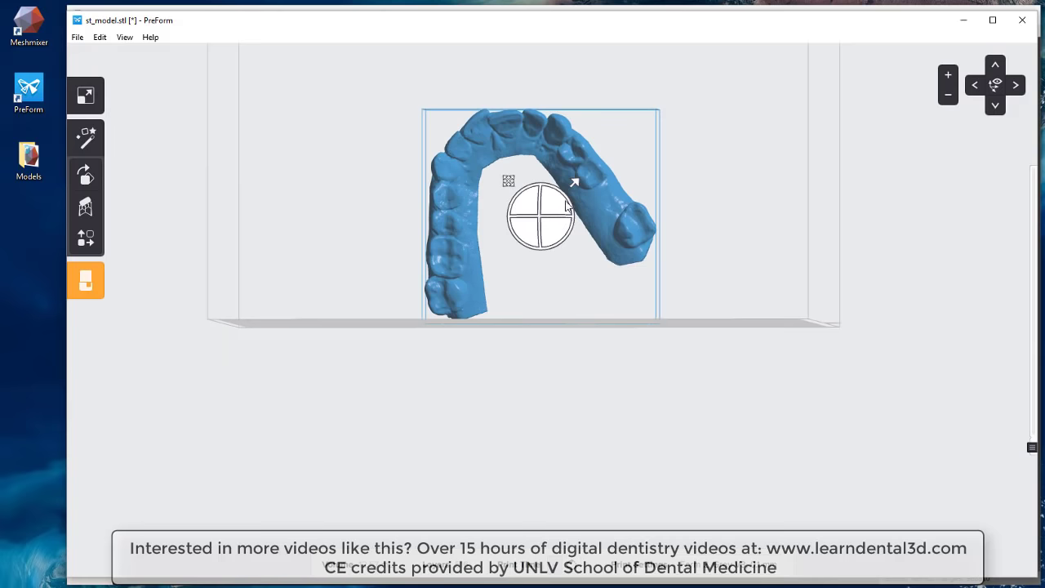
left_click_drag(564, 194, 567, 203)
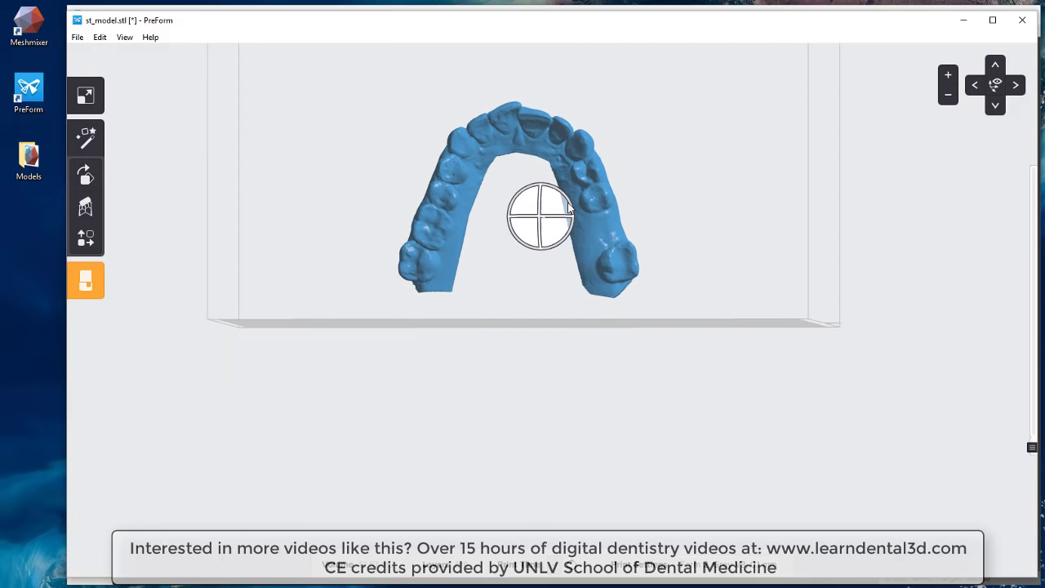
scroll(522, 272, "up", 6)
right_click_drag(476, 407, 480, 398)
mouse_move(496, 296)
right_mouse_down()
mouse_move(482, 307)
mouse_move(673, 293)
mouse_move(496, 288)
right_mouse_up()
scroll(451, 285, "down", 5)
Switch back to Meshmixer and show the ground grid beneath the dental model
left_click(952, 23)
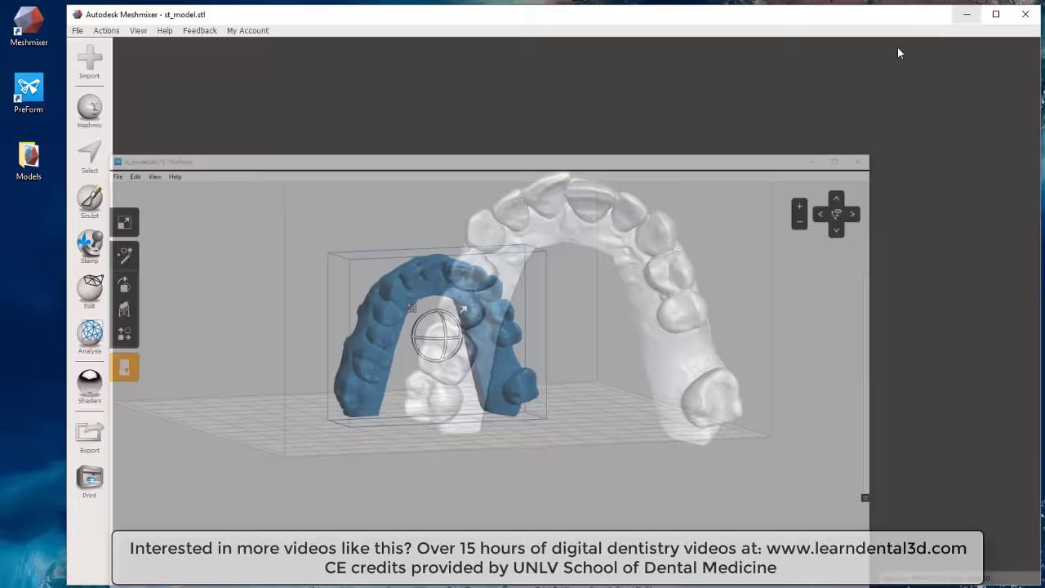
mouse_move(517, 307)
right_mouse_down()
mouse_move(461, 309)
mouse_move(514, 307)
right_mouse_up()
left_click(139, 32)
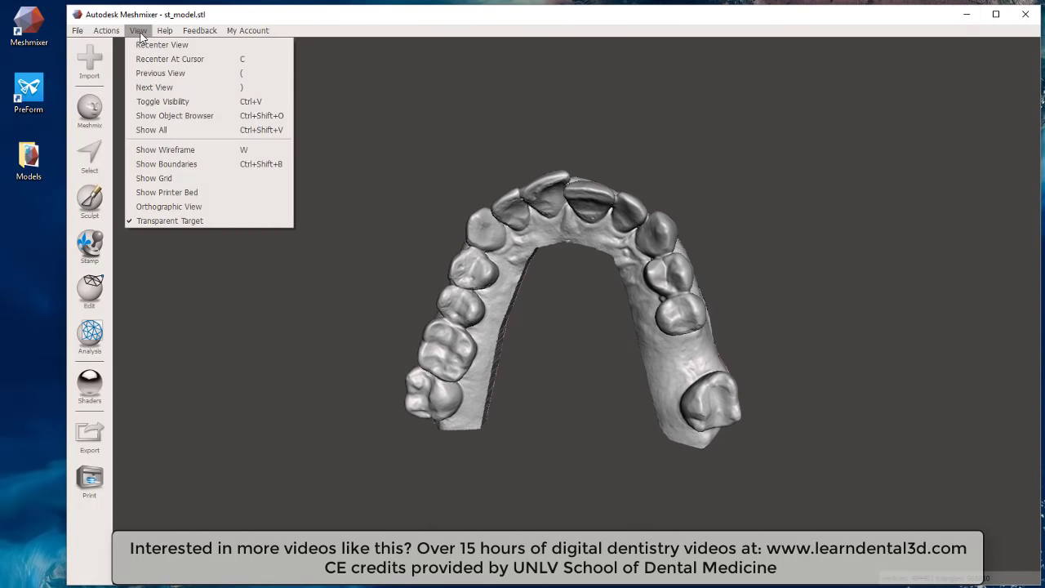
left_click(190, 176)
mouse_move(395, 266)
right_mouse_down()
mouse_move(343, 245)
mouse_move(396, 269)
right_mouse_up()
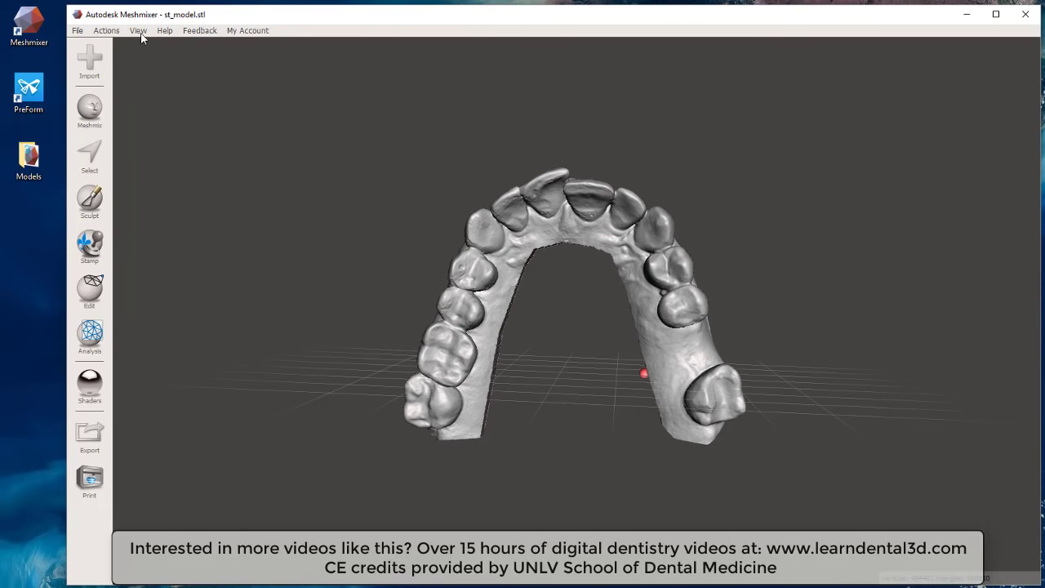
Show the printer bed around the dental model as an additional ground reference
left_click(139, 31)
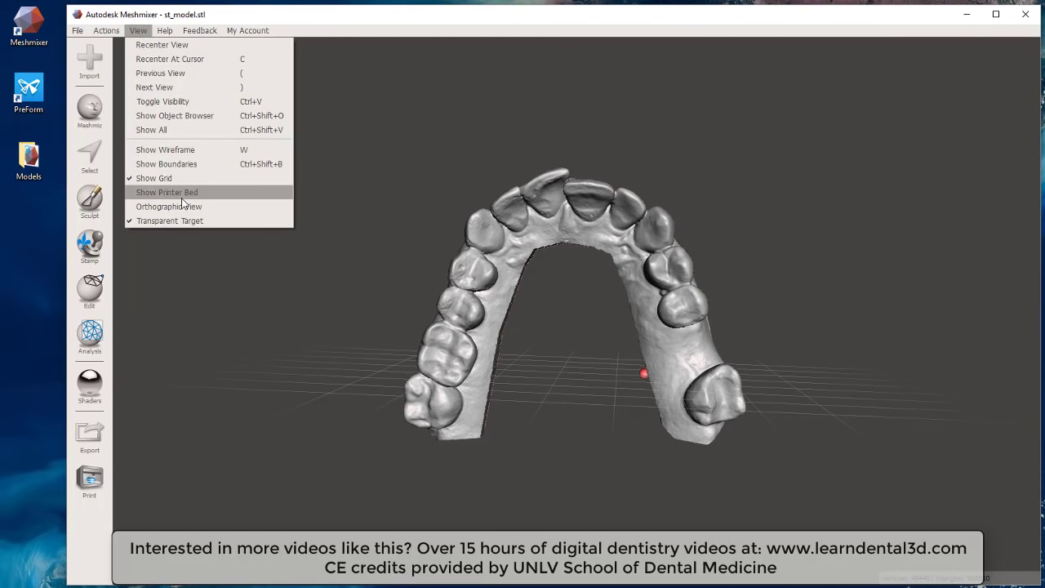
left_click(183, 196)
right_click_drag(408, 231, 515, 295)
right_click_drag(501, 345, 532, 337)
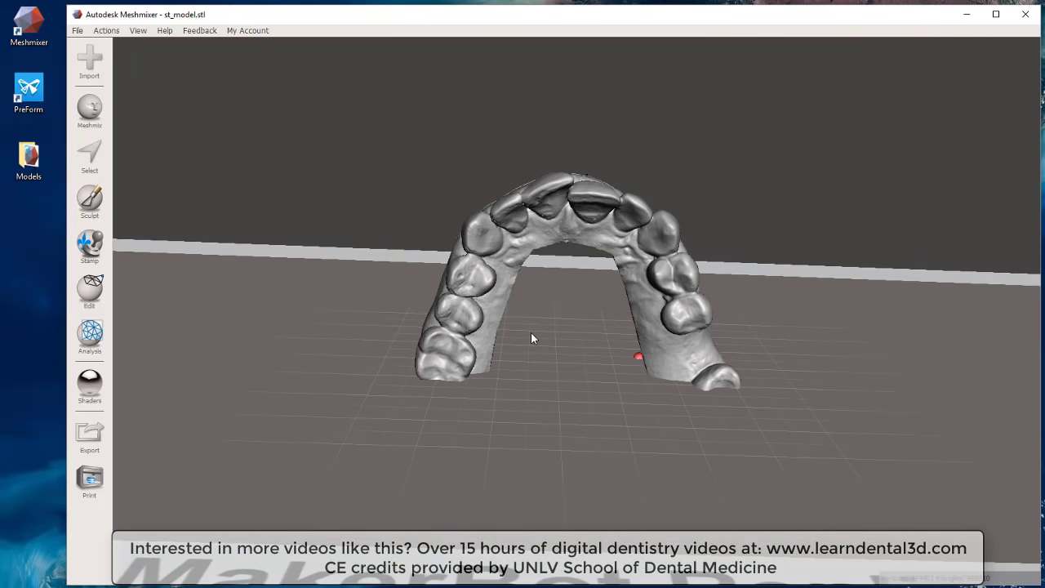
Transform the model up about 12 mm and rotate it about -1.9° around Z so both posterior ends sit evenly near the bed
right_click_drag(522, 447, 587, 291)
scroll(499, 266, "up", 4)
scroll(509, 245, "down", 4)
key("t")
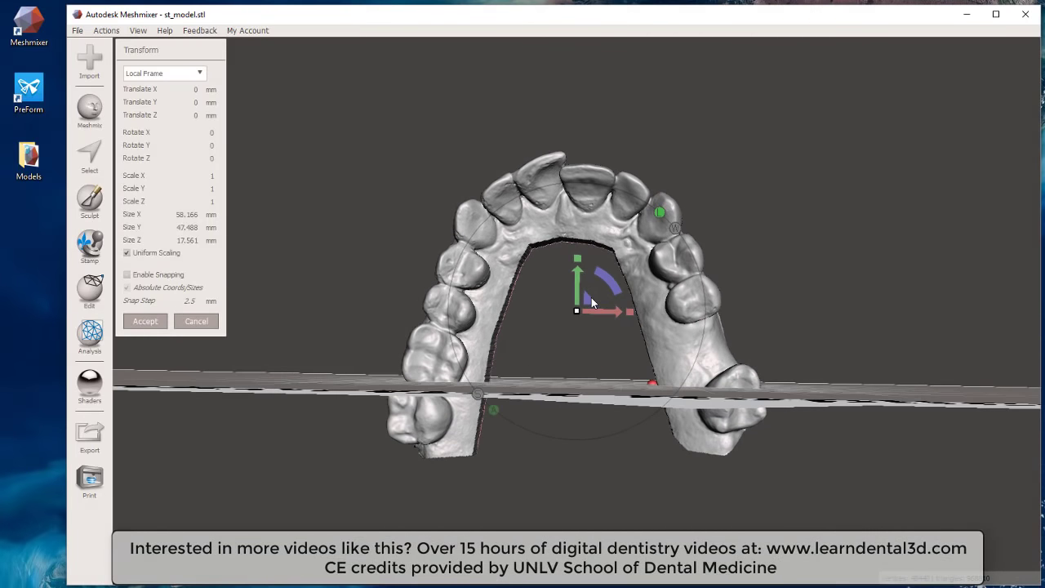
left_click_drag(589, 302, 589, 210)
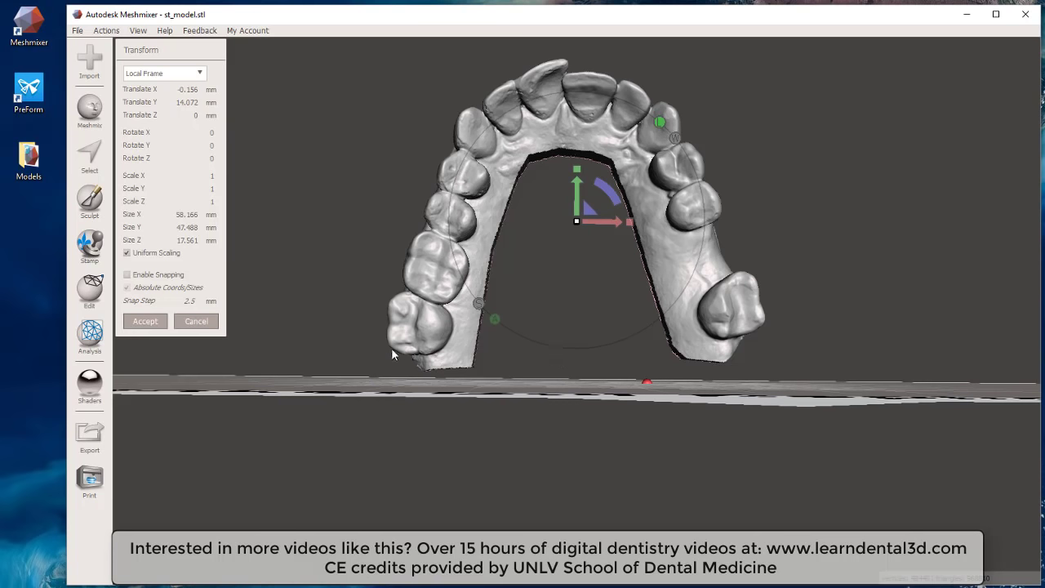
left_click_drag(610, 196, 589, 233)
right_click_drag(558, 291, 737, 343)
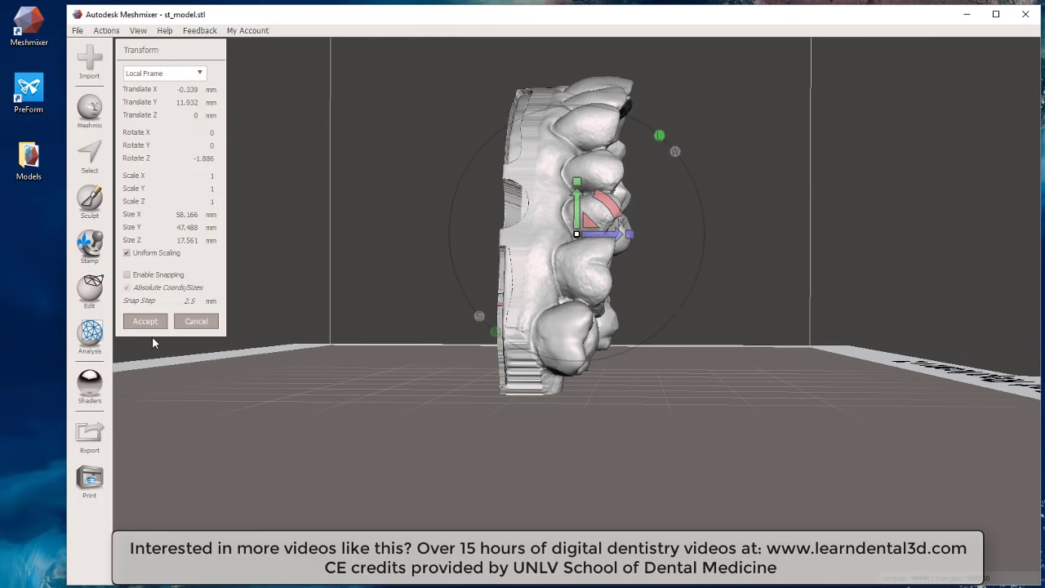
right_click_drag(595, 219, 452, 218)
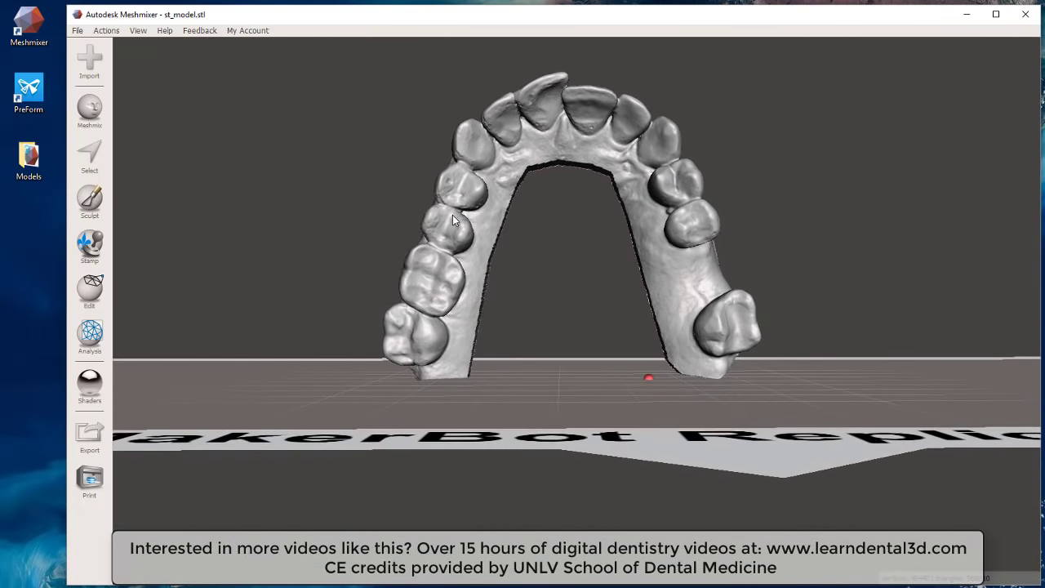
Hide the printer bed while keeping the grid as the ground reference
left_click(141, 31)
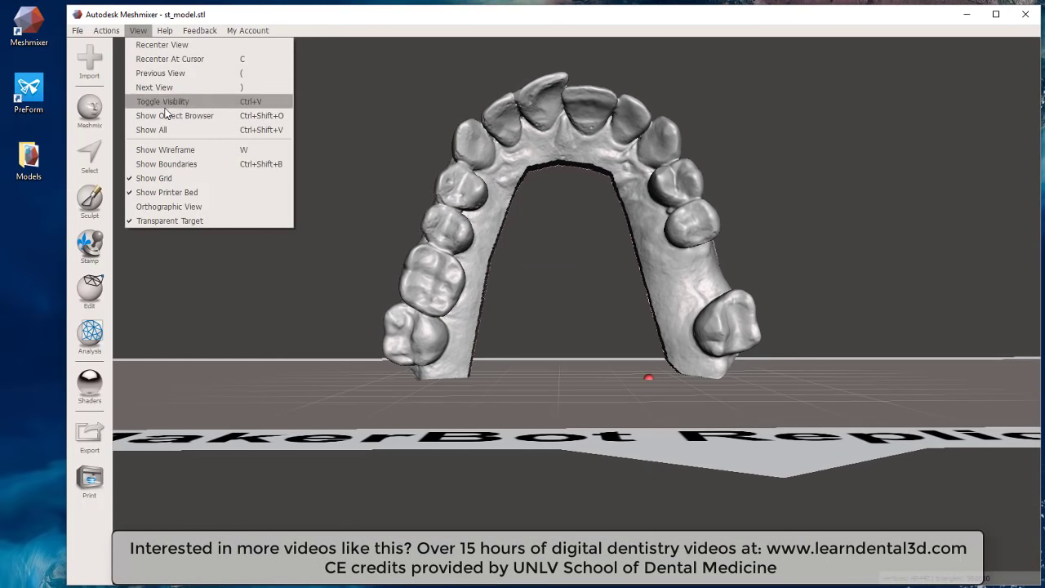
left_click(191, 193)
scroll(424, 277, "up", 3)
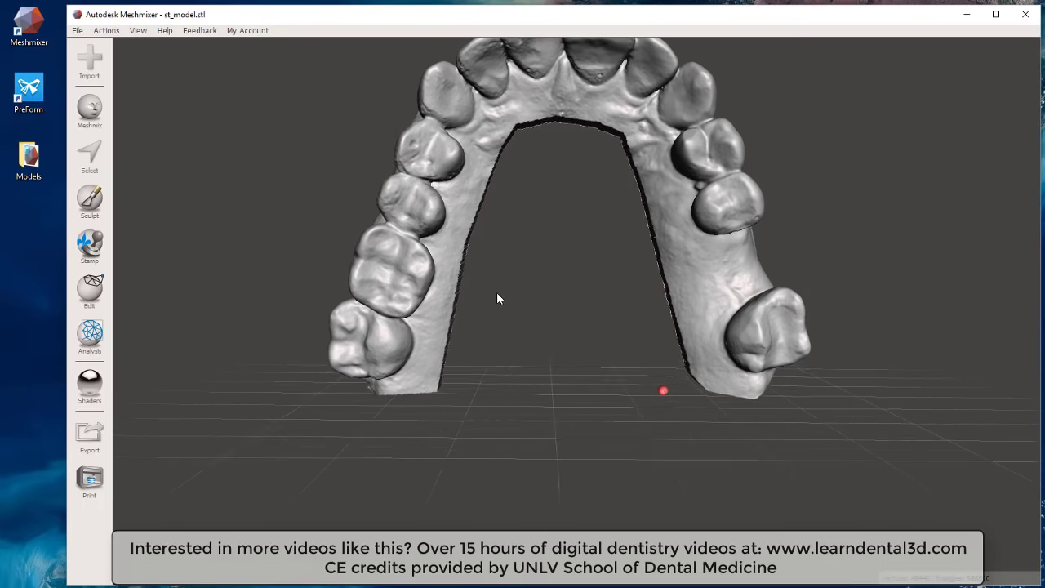
right_click_drag(496, 295, 499, 283)
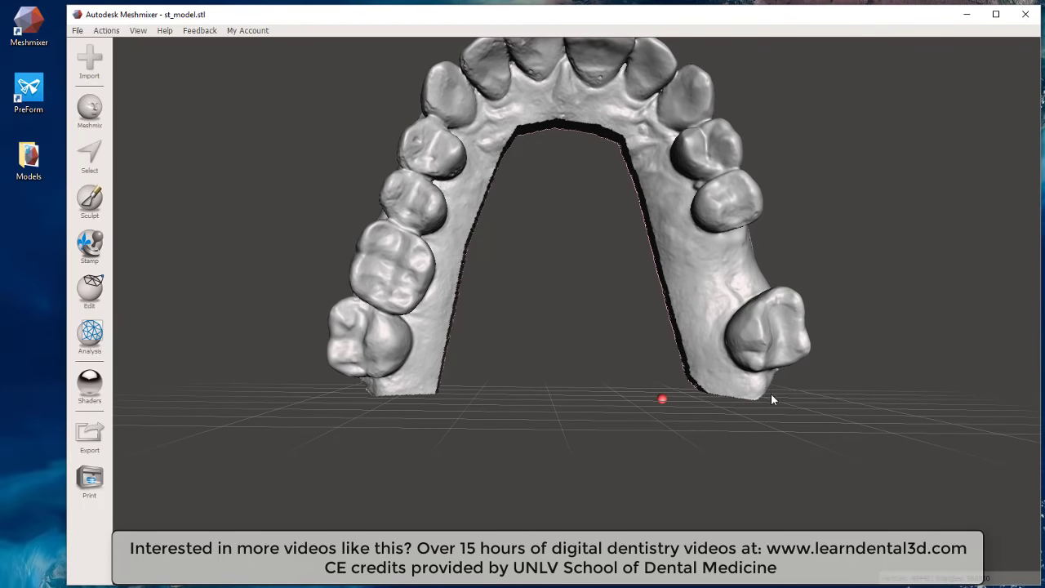
Select the flat posterior end faces on both sides of the arch with an Unwrap Brush of size 40
right_click_drag(506, 375, 399, 324)
scroll(477, 278, "up", 3)
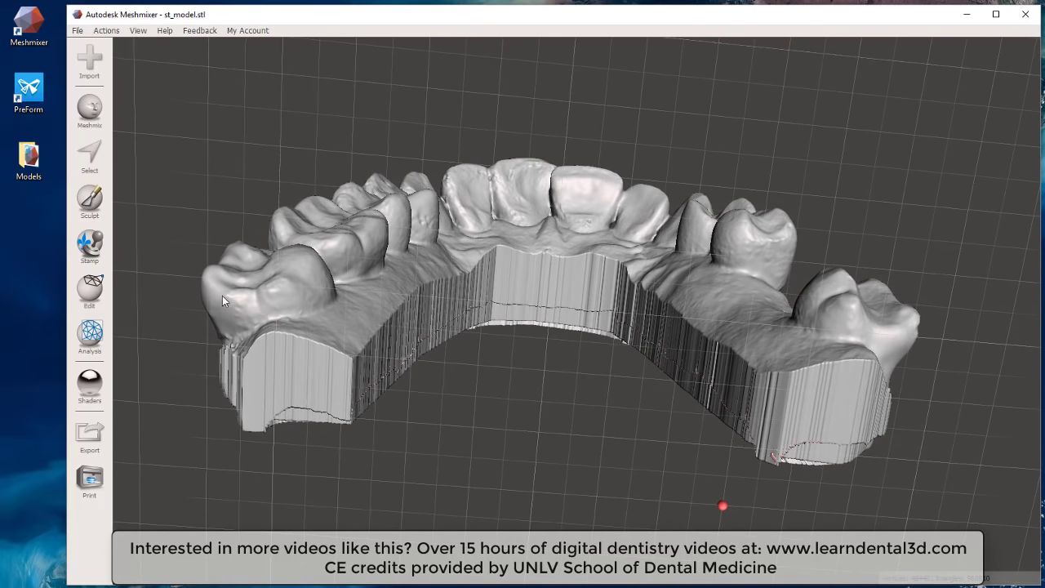
left_click(91, 160)
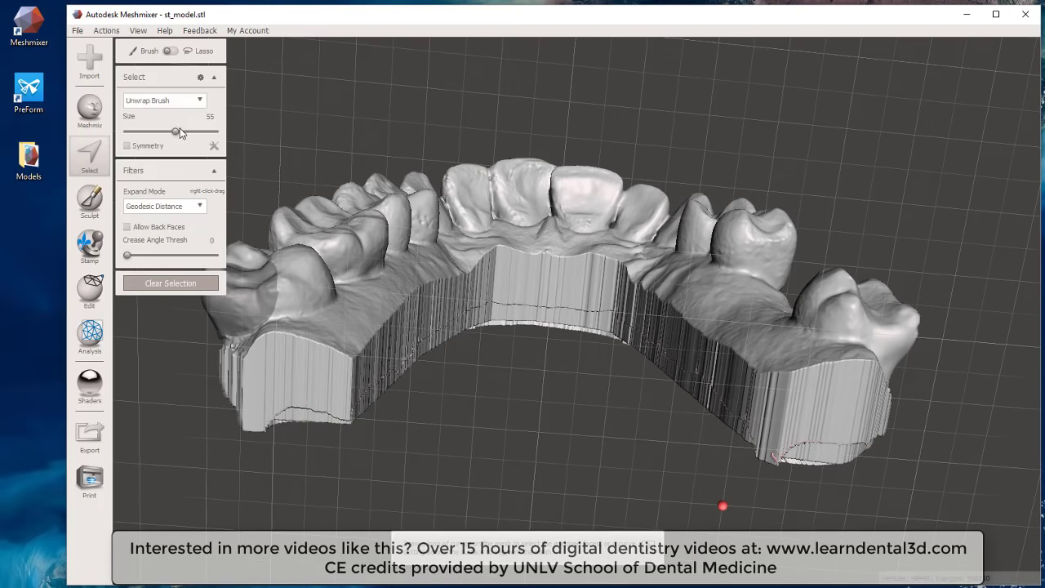
left_click_drag(173, 131, 162, 131)
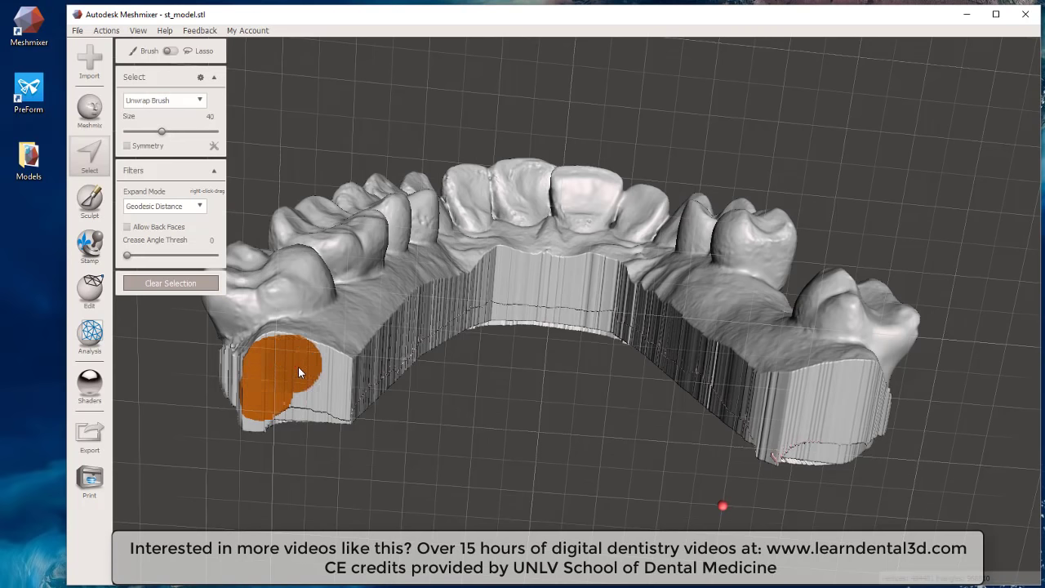
left_click_drag(302, 390, 299, 389)
right_click_drag(408, 375, 459, 378)
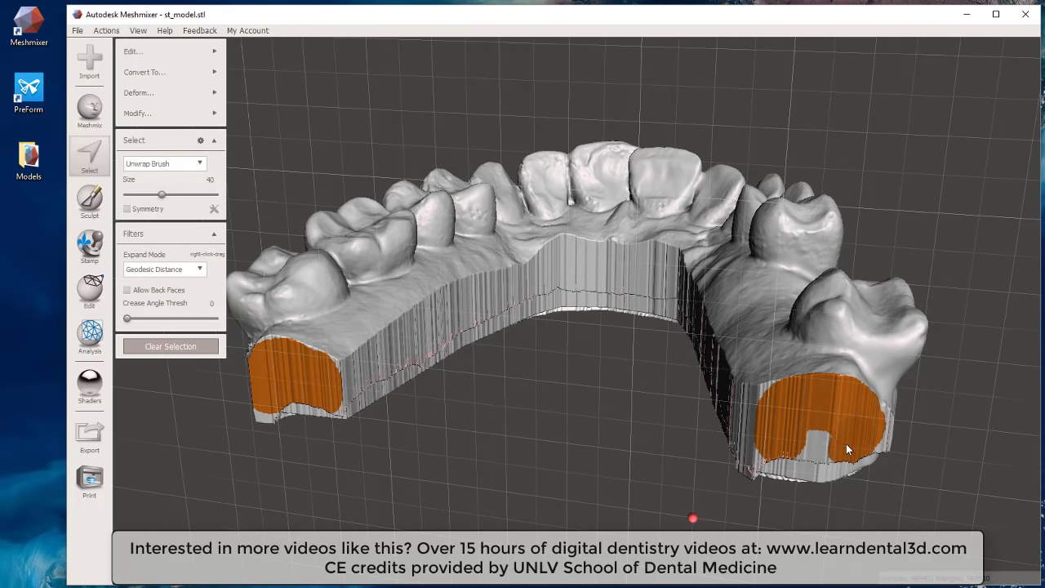
Extrude the selected posterior end faces with an offset of about 2.22 mm past the ground grid
right_click_drag(613, 341, 625, 483)
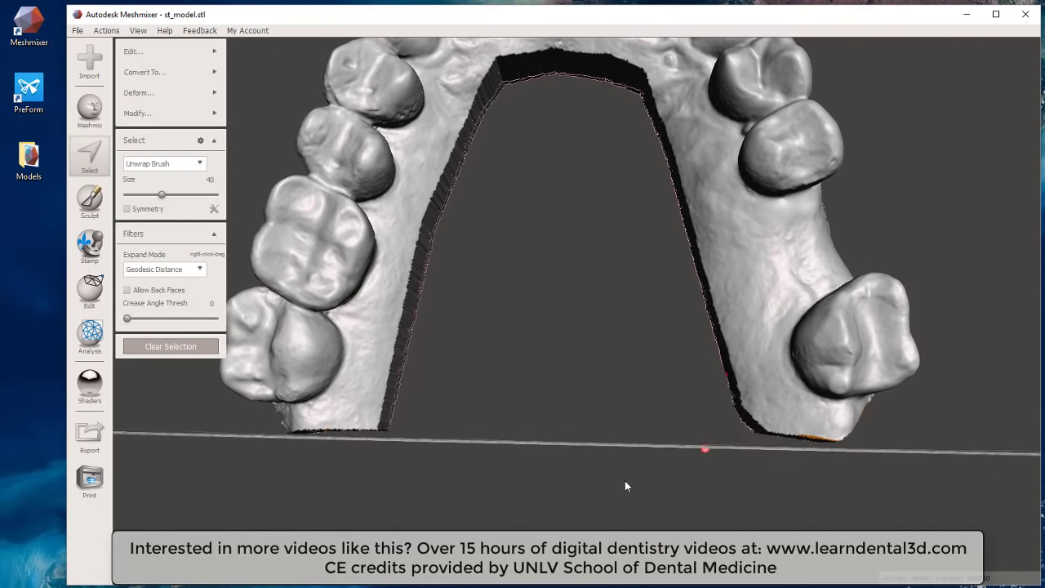
right_click_drag(617, 473, 613, 464)
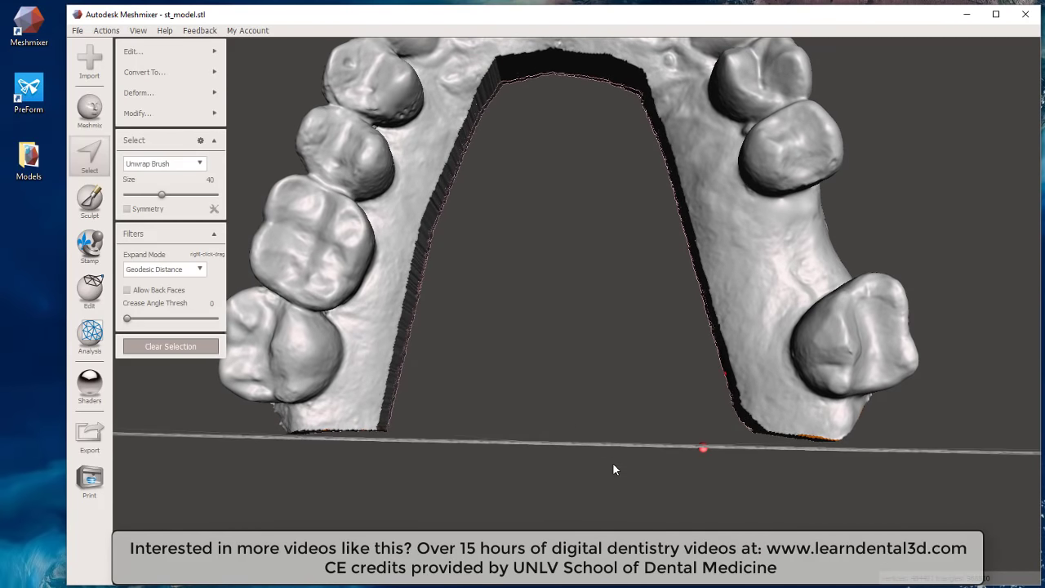
left_click(139, 113)
left_click(157, 56)
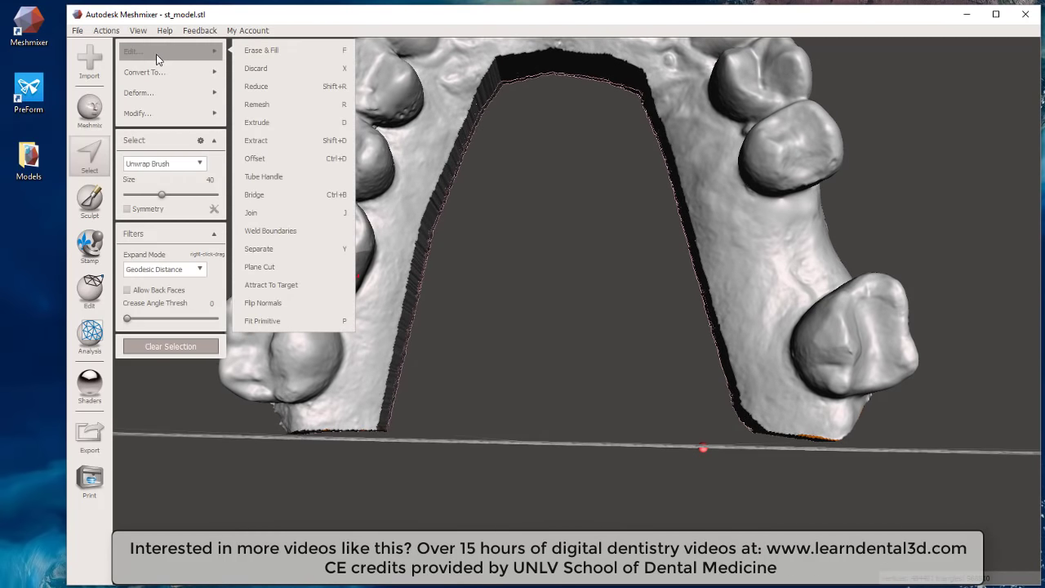
left_click(262, 122)
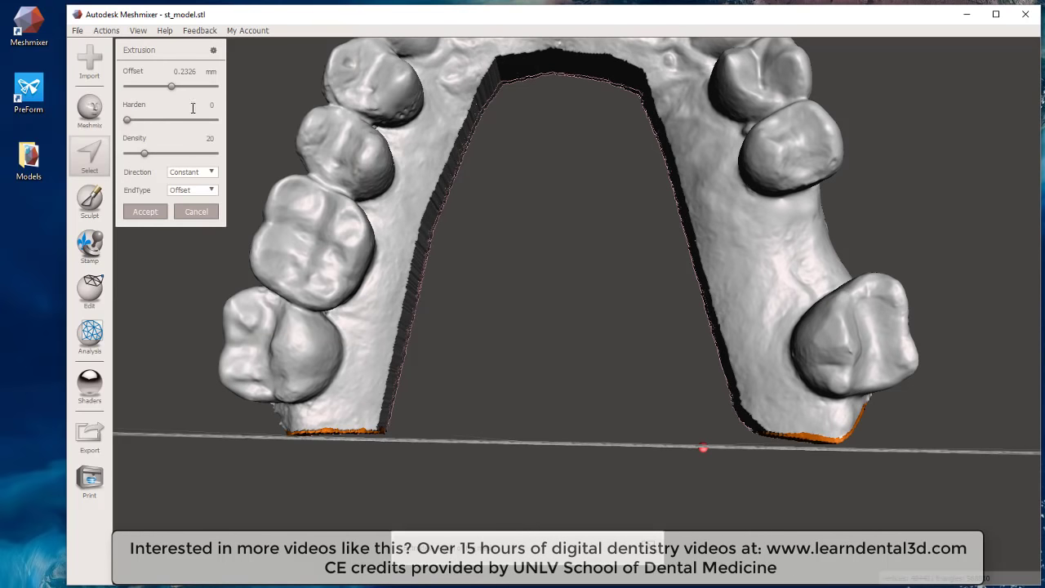
mouse_move(174, 94)
left_mouse_down()
mouse_move(190, 97)
mouse_move(169, 90)
mouse_move(180, 96)
left_mouse_up()
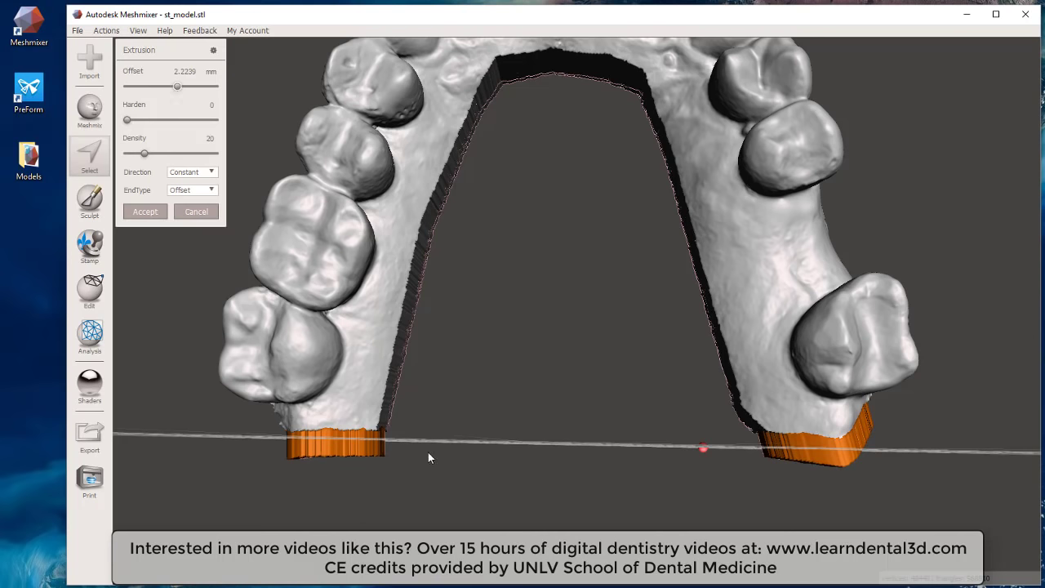
right_click_drag(373, 380, 344, 385)
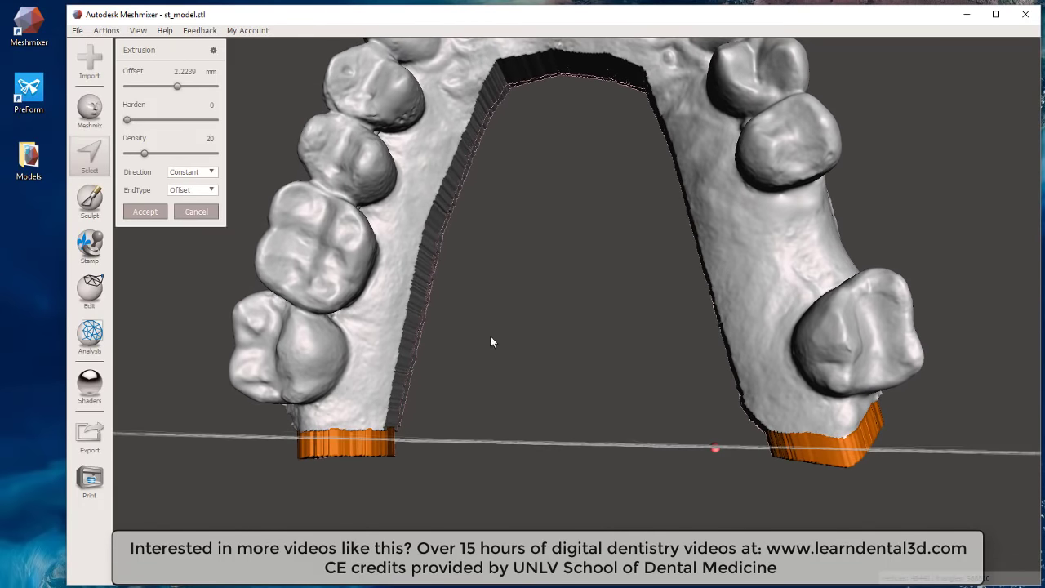
mouse_move(296, 323)
right_mouse_down()
mouse_move(307, 321)
mouse_move(291, 326)
right_mouse_up()
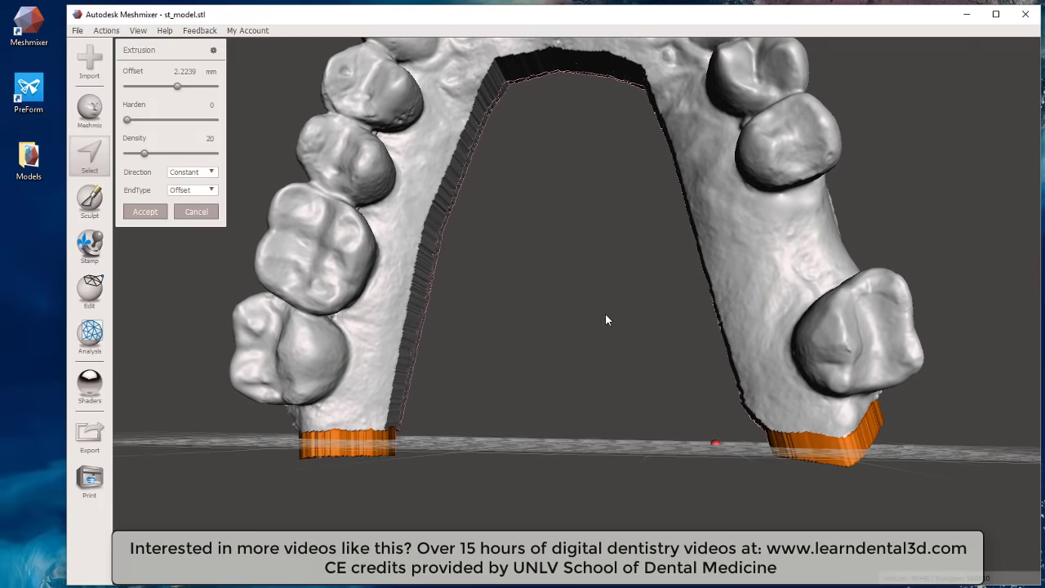
right_click_drag(523, 188, 502, 405)
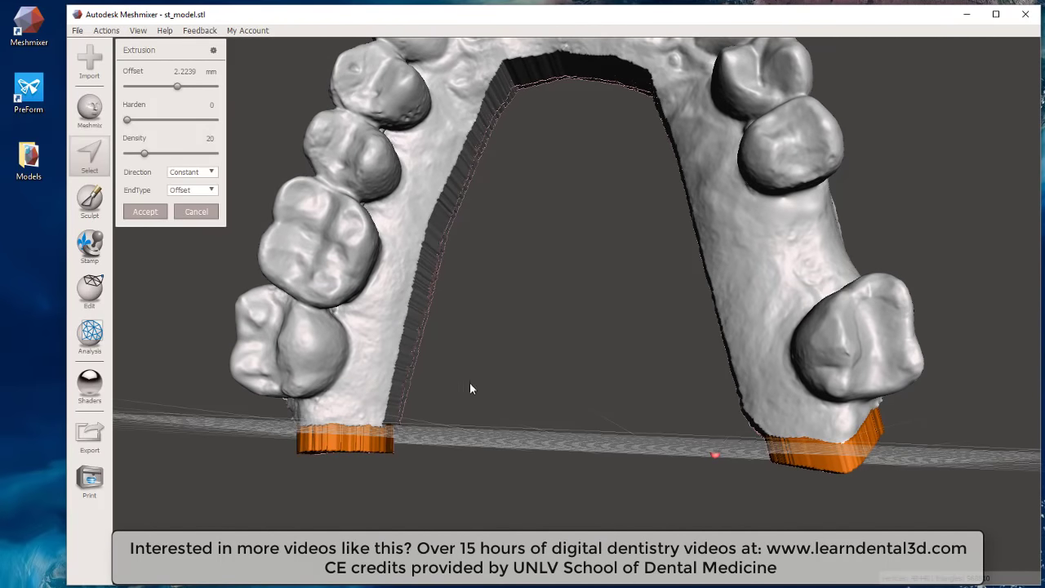
Set the extrusion's end type to Flat for both posterior ends
left_click(189, 193)
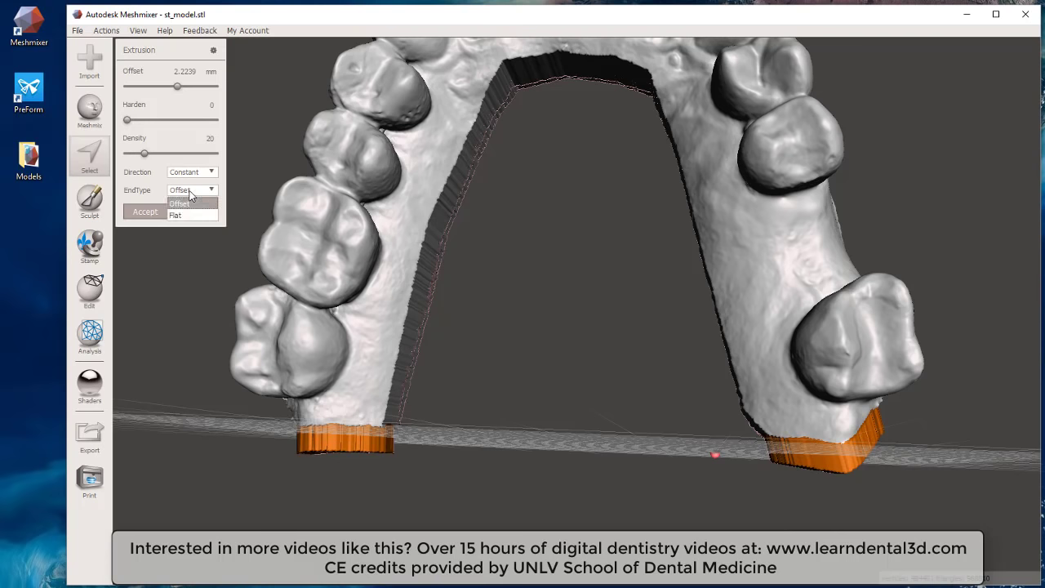
left_click(187, 215)
right_click_drag(519, 303, 505, 270)
right_click_drag(616, 309, 627, 402)
mouse_move(606, 365)
right_mouse_down()
mouse_move(610, 375)
mouse_move(597, 376)
right_mouse_up()
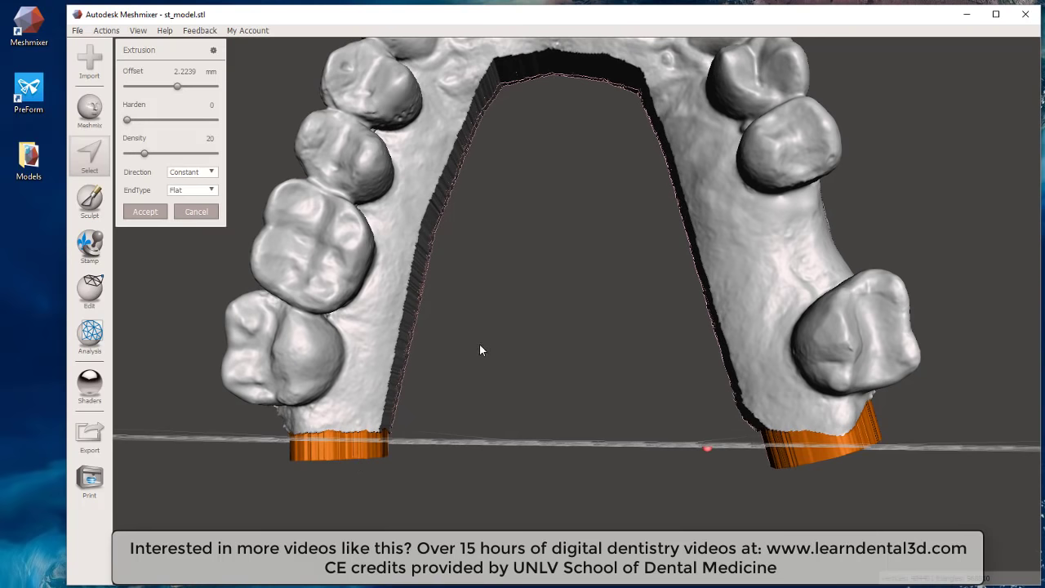
scroll(475, 308, "down", 5)
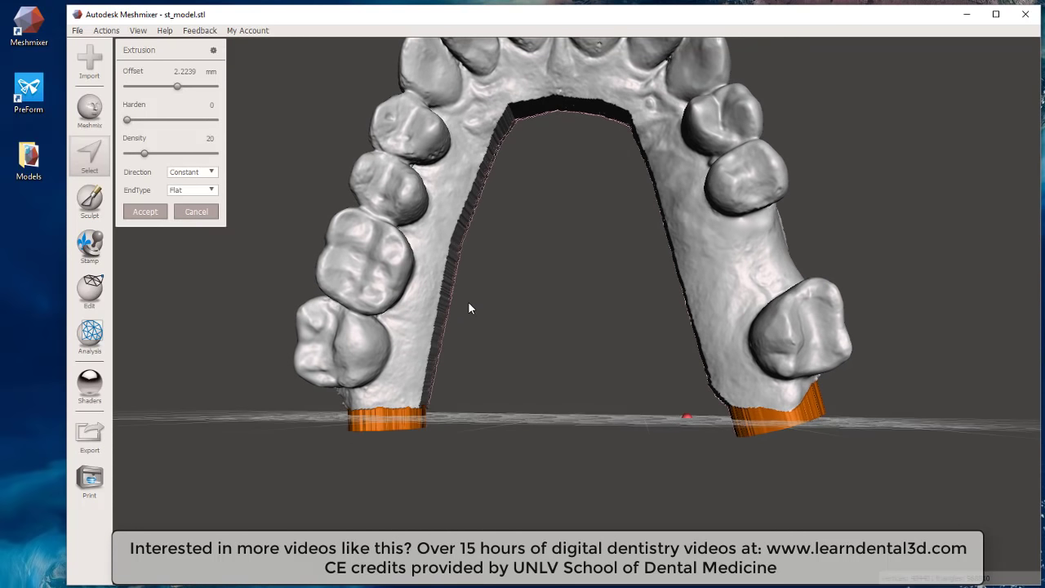
right_click_drag(502, 284, 505, 289)
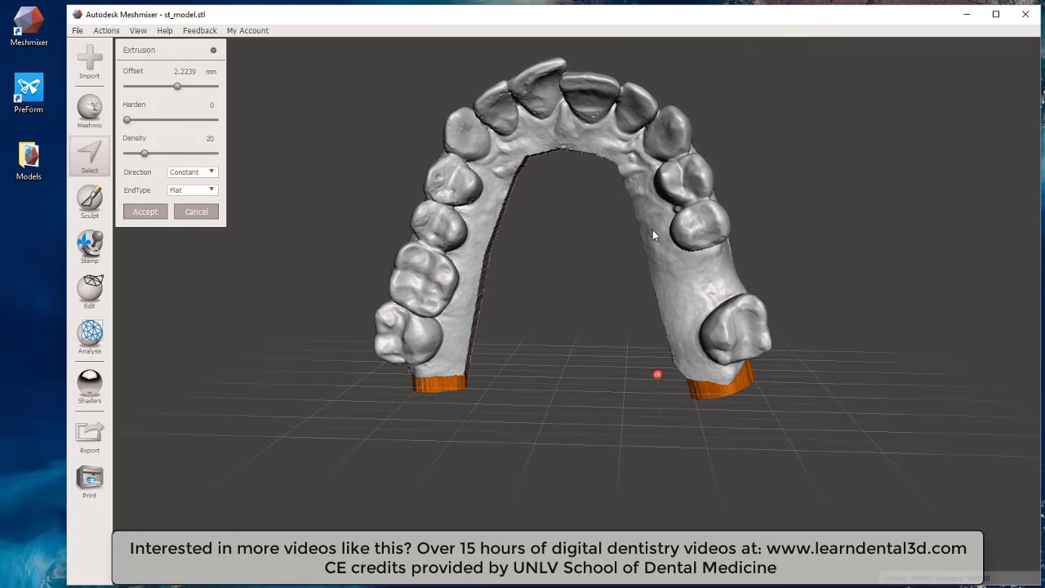
Change the extrusion direction to Y Axis, set the offset to about -2 mm, and accept the extrusion
left_click(204, 173)
left_click(194, 215)
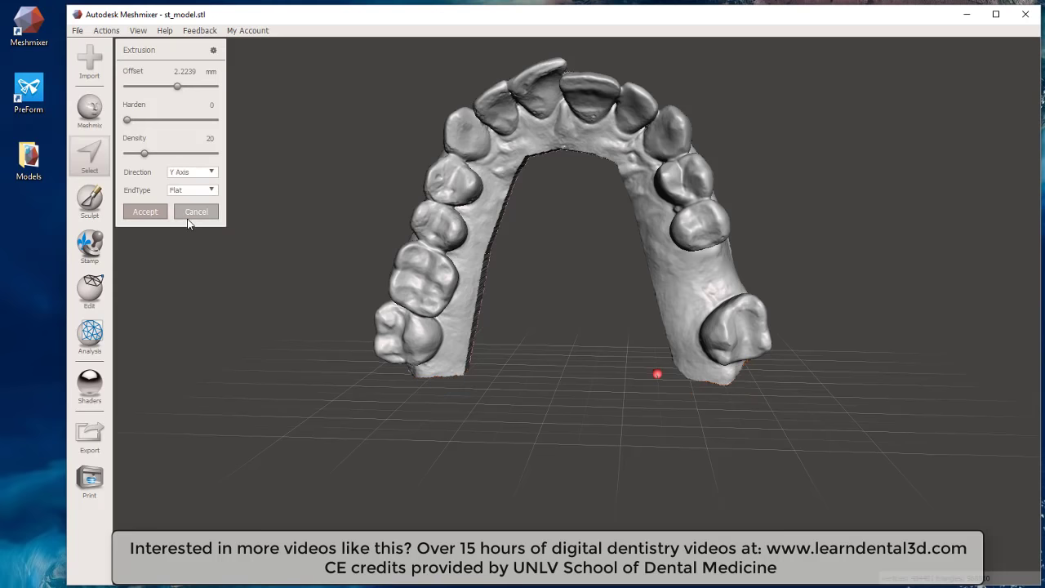
right_click_drag(423, 270, 462, 340)
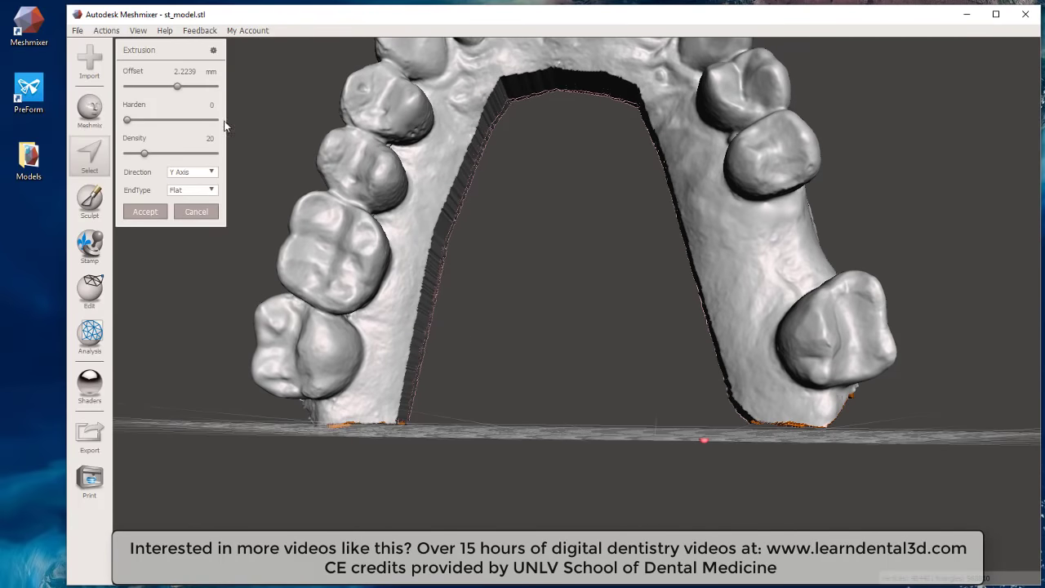
left_click_drag(181, 90, 170, 93)
mouse_move(333, 210)
right_mouse_down()
mouse_move(345, 212)
mouse_move(339, 202)
mouse_move(339, 218)
right_mouse_up()
mouse_move(391, 298)
right_mouse_down()
mouse_move(372, 158)
mouse_move(360, 273)
mouse_move(383, 270)
mouse_move(399, 317)
right_mouse_up()
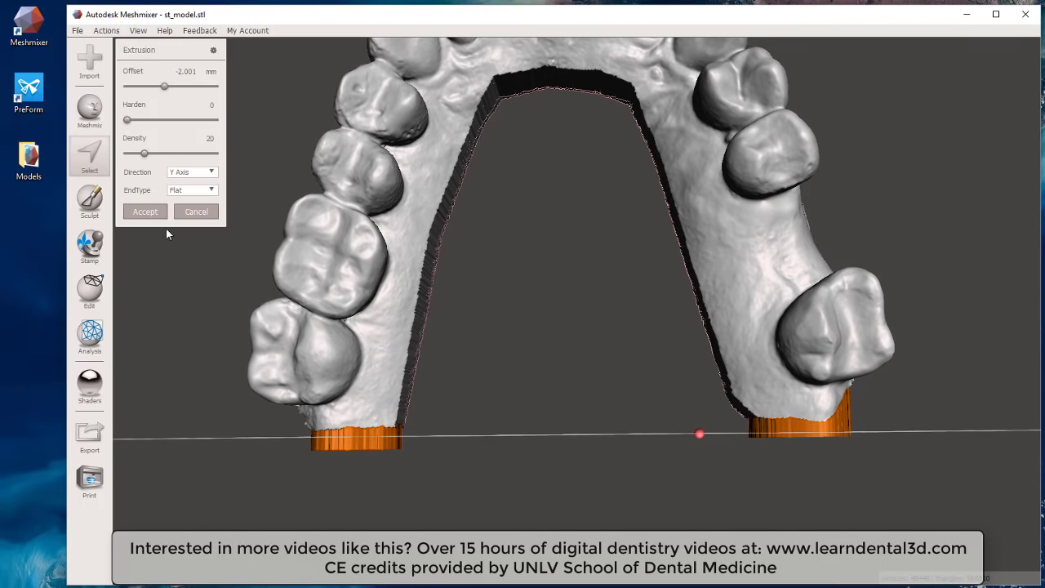
key("Return")
Start a Plane Cut along the ground grid line through both extruded posterior ends of the arch
mouse_move(561, 342)
right_mouse_down()
mouse_move(547, 128)
mouse_move(549, 276)
mouse_move(579, 354)
right_mouse_up()
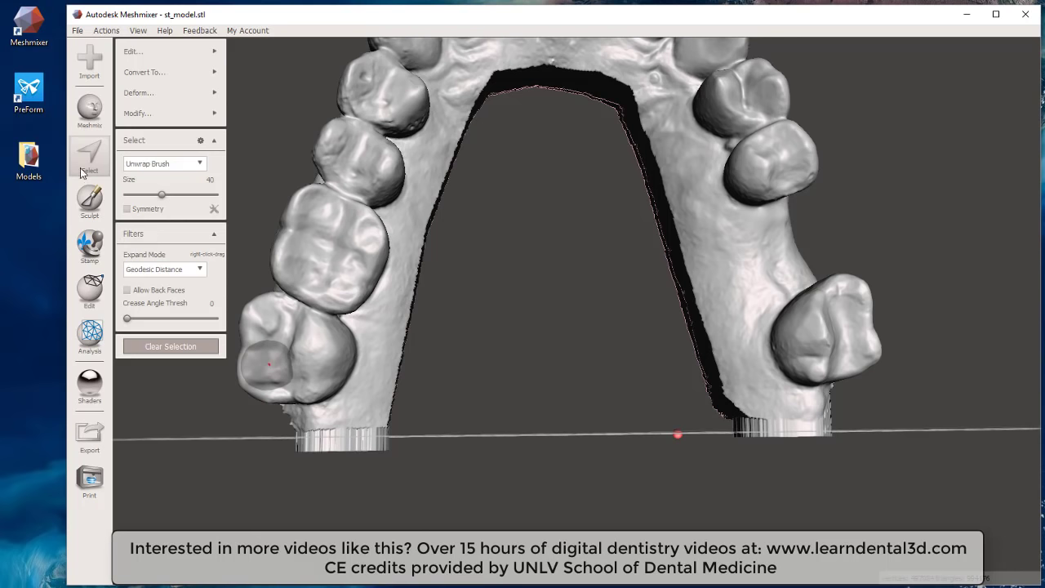
left_click(91, 294)
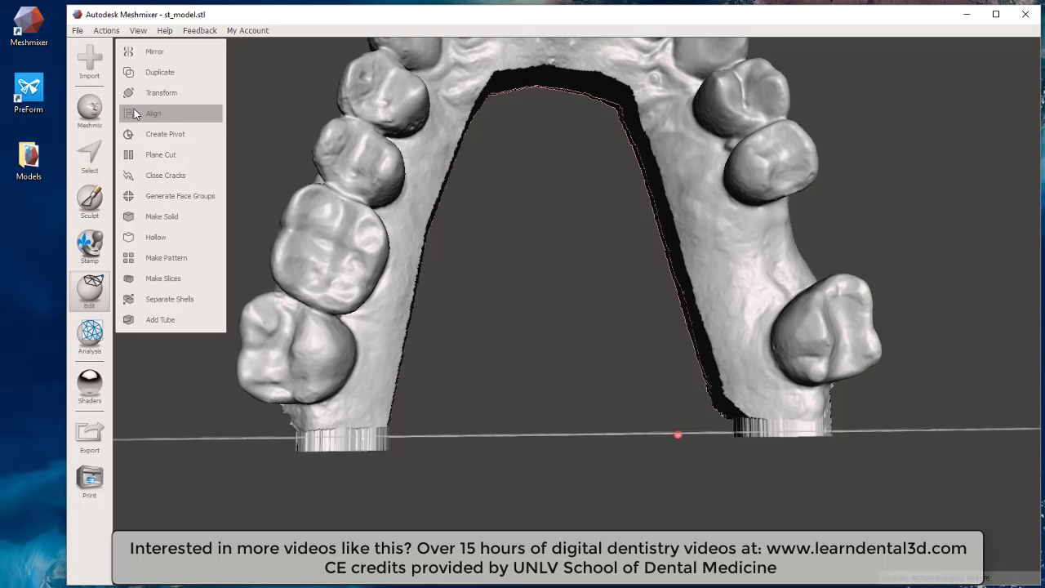
left_click(161, 154)
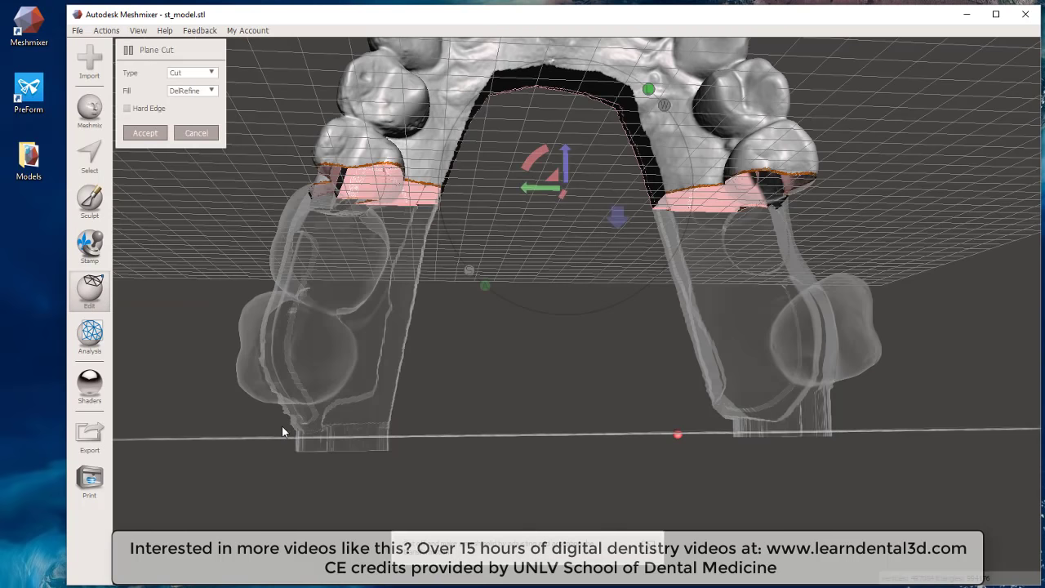
left_click_drag(275, 437, 913, 430)
right_click_drag(613, 386, 596, 441)
right_click_drag(505, 420, 517, 382)
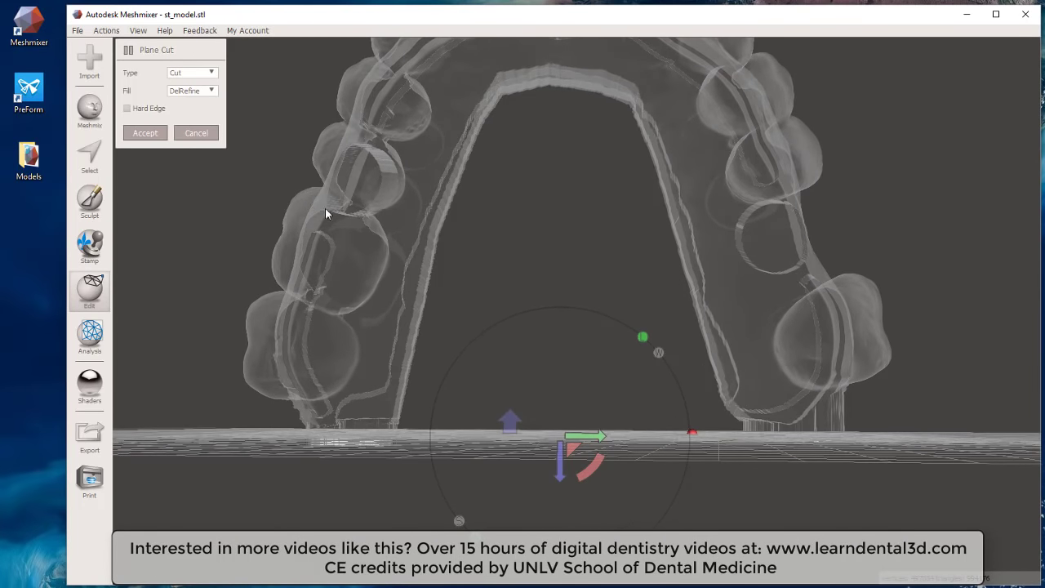
right_click_drag(311, 204, 517, 112)
right_click_drag(645, 259, 379, 415)
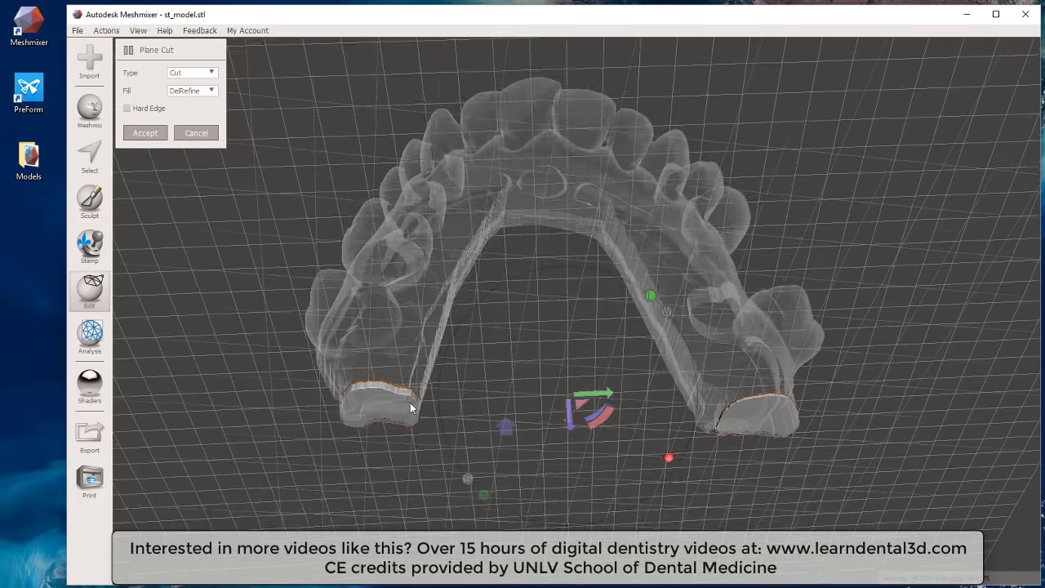
right_click_drag(659, 268, 652, 327)
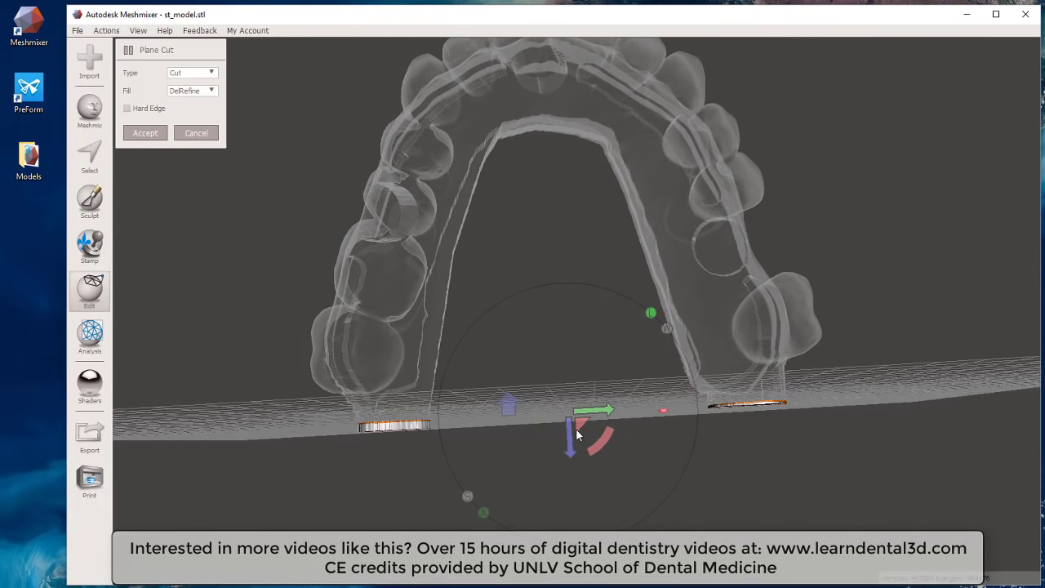
Flip the cutting direction so the dental arch is kept, and accept the plane cut with DelRefine fill
right_click_drag(554, 379, 511, 272)
scroll(511, 272, "up", 5)
right_click_drag(507, 202, 522, 351)
scroll(503, 348, "down", 8)
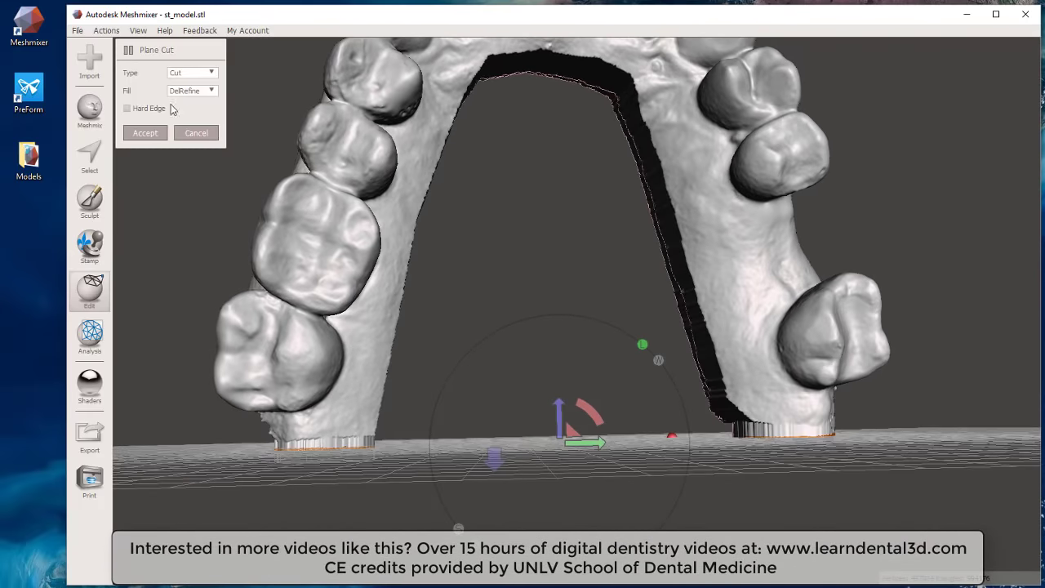
left_click(147, 133)
right_click_drag(515, 324, 325, 387)
right_click_drag(627, 406, 614, 435)
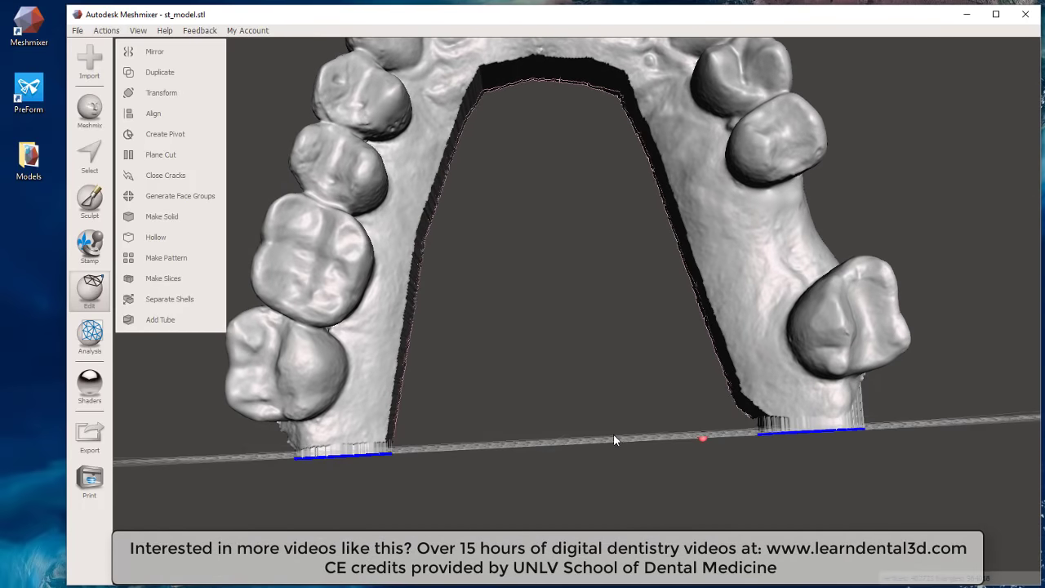
Run the Inspector with Flat Fill and auto repair all defects in the cut model
left_click(91, 336)
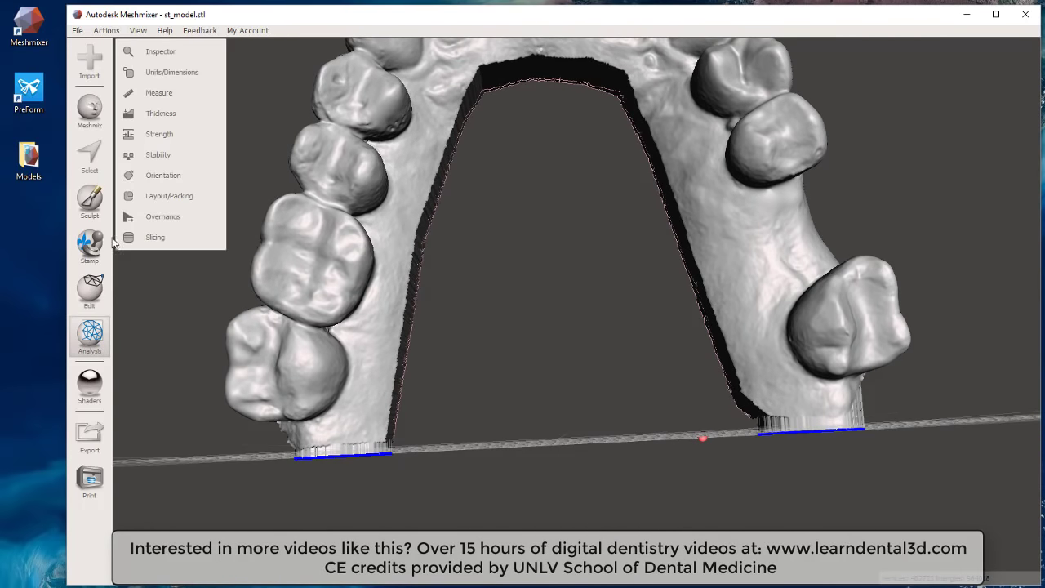
left_click(148, 54)
right_click_drag(431, 309, 320, 333)
left_click(195, 136)
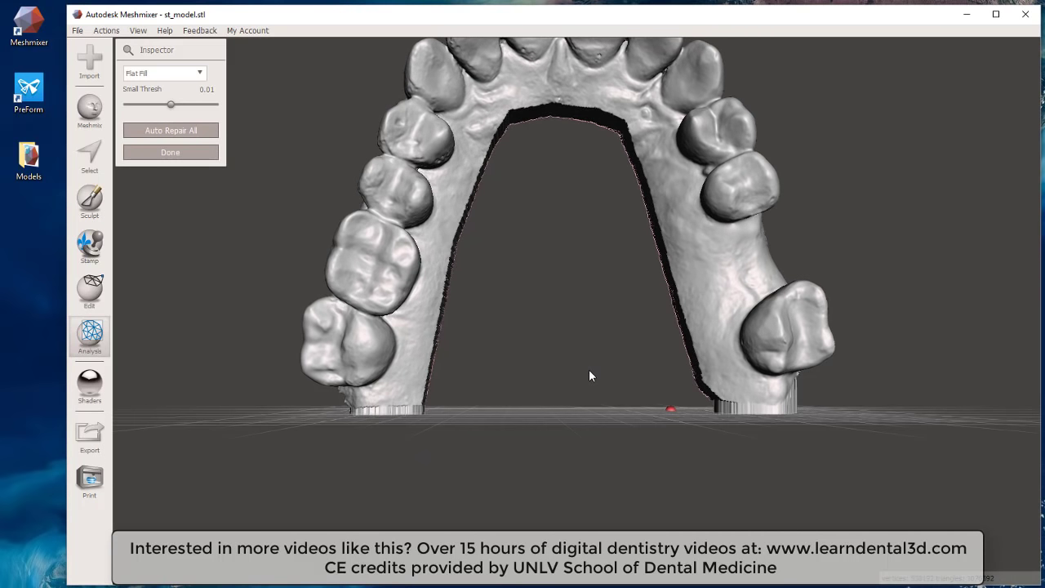
right_click_drag(588, 367, 571, 261)
right_click_drag(473, 277, 481, 421)
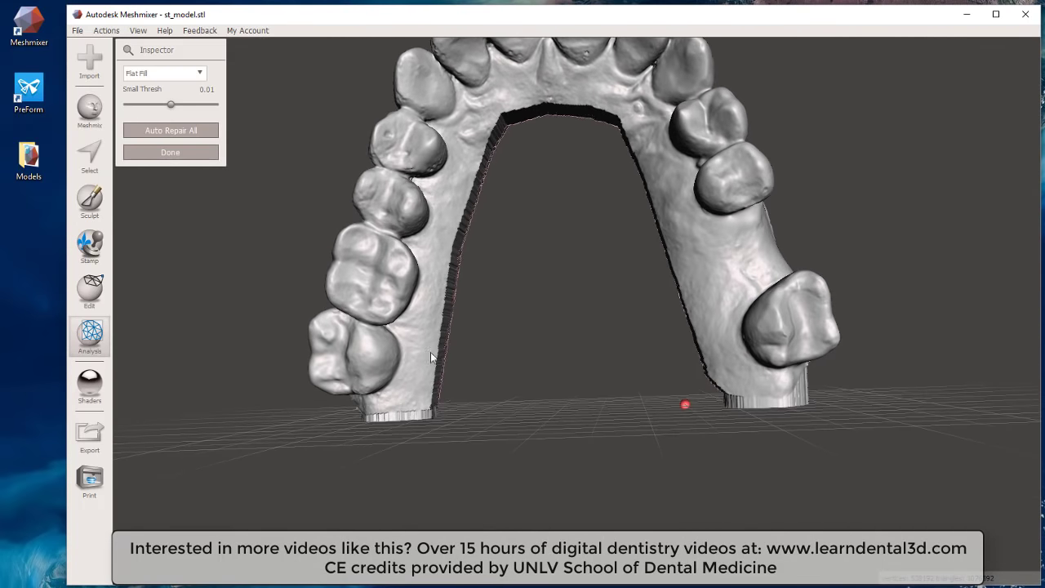
left_click(170, 152)
Show the printer bed and inspect from several angles how the flattened posterior ends meet it
scroll(597, 434, "up", 2)
mouse_move(593, 439)
right_mouse_down()
mouse_move(554, 270)
mouse_move(555, 166)
mouse_move(574, 429)
right_mouse_up()
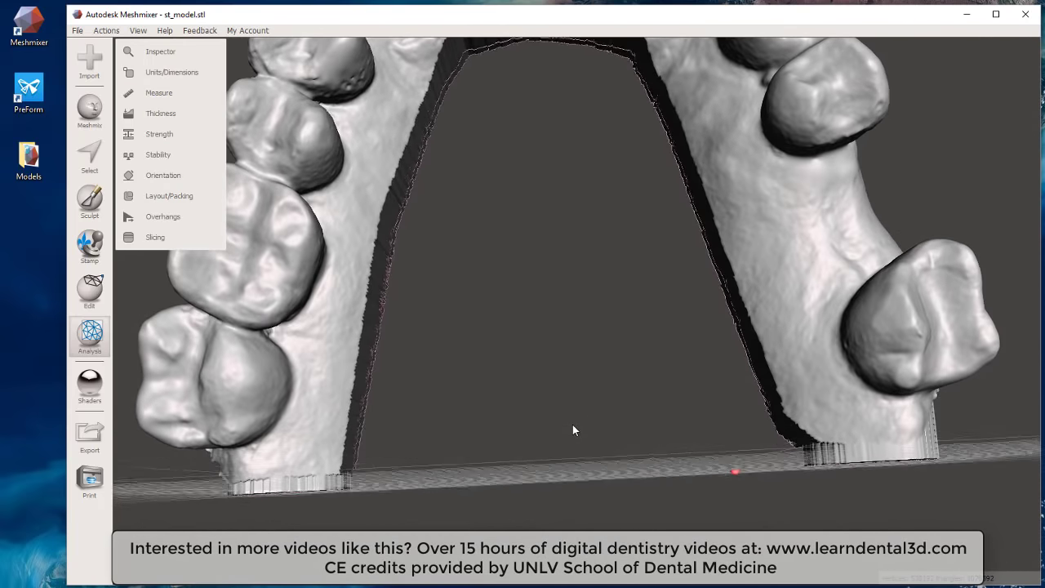
left_click(142, 30)
left_click(203, 194)
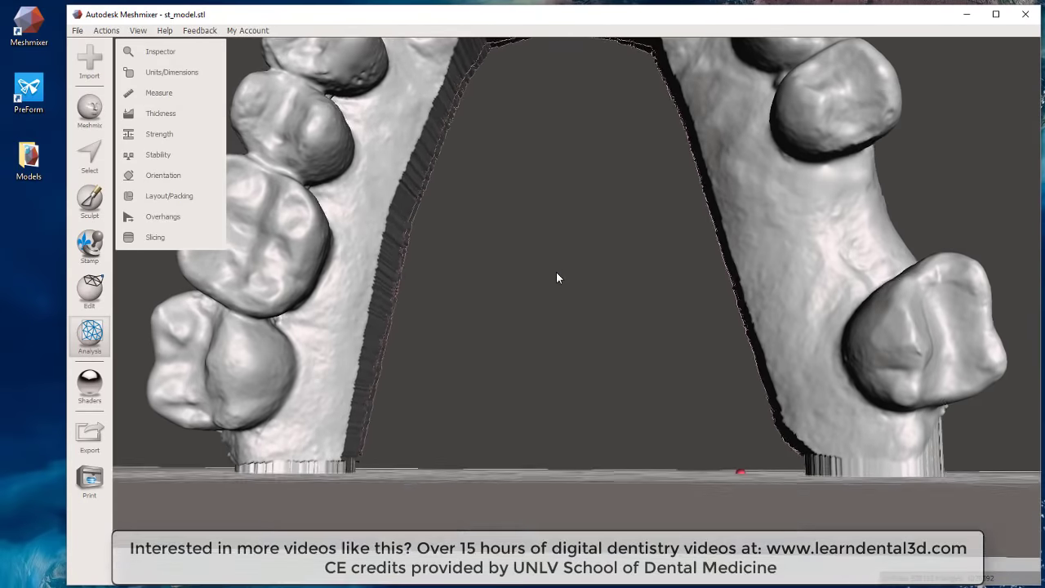
right_click_drag(557, 273, 263, 487)
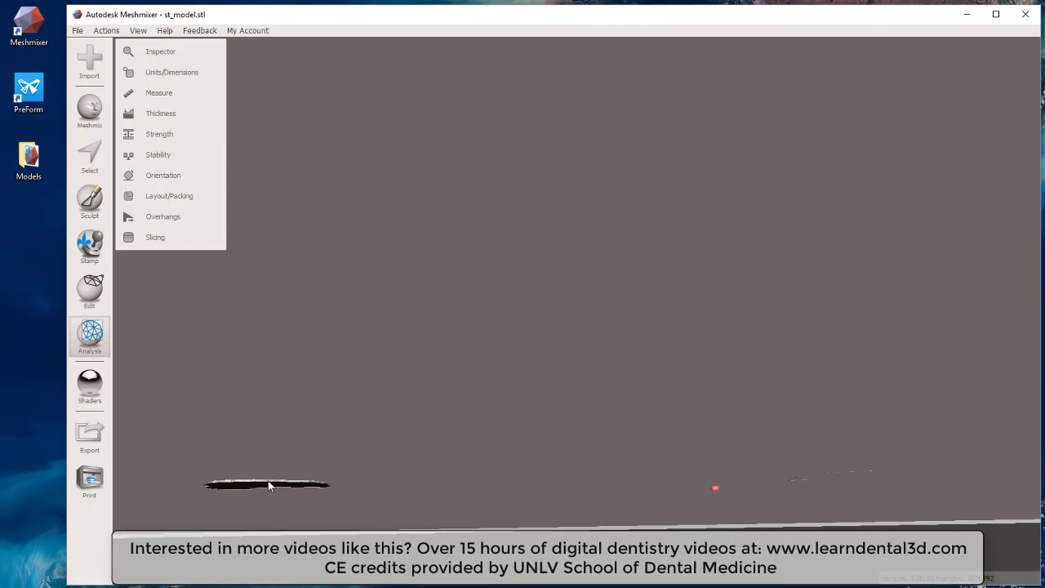
right_click_drag(473, 380, 306, 422)
right_click_drag(279, 374, 239, 147)
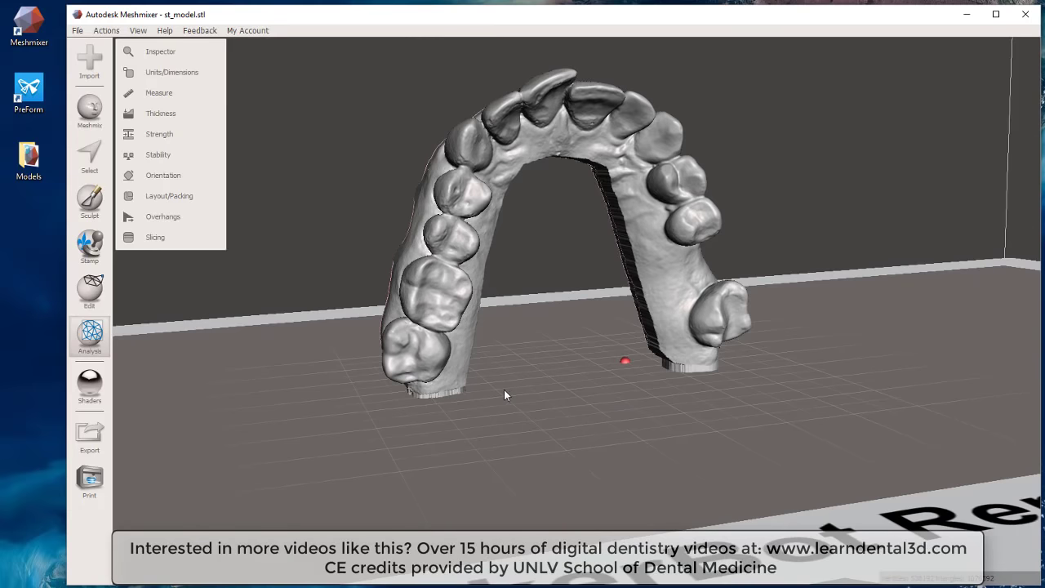
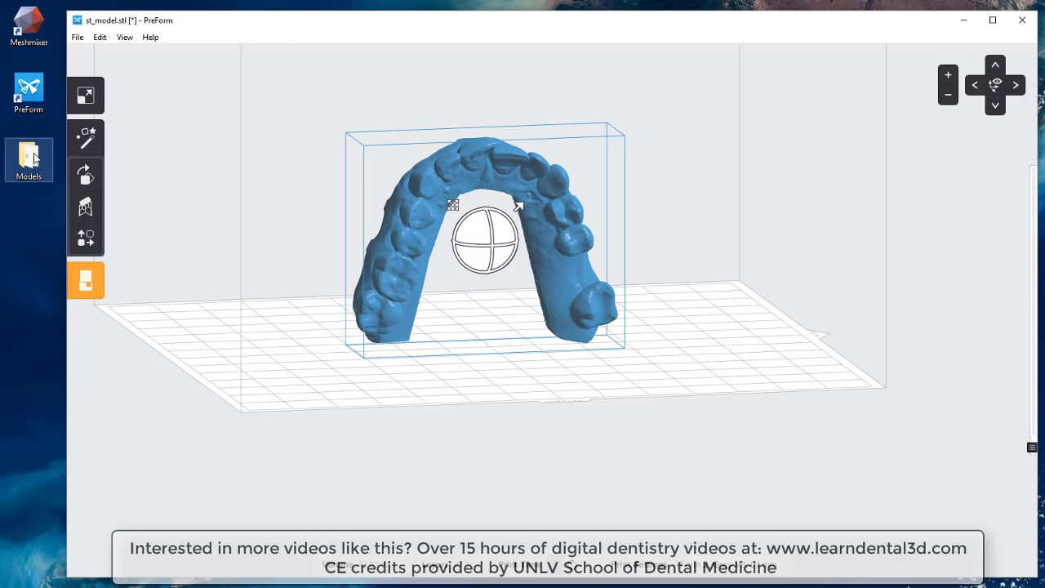
In PreForm, import st_model_vertical.stl from the Models folder next to the existing model
double_click(29, 159)
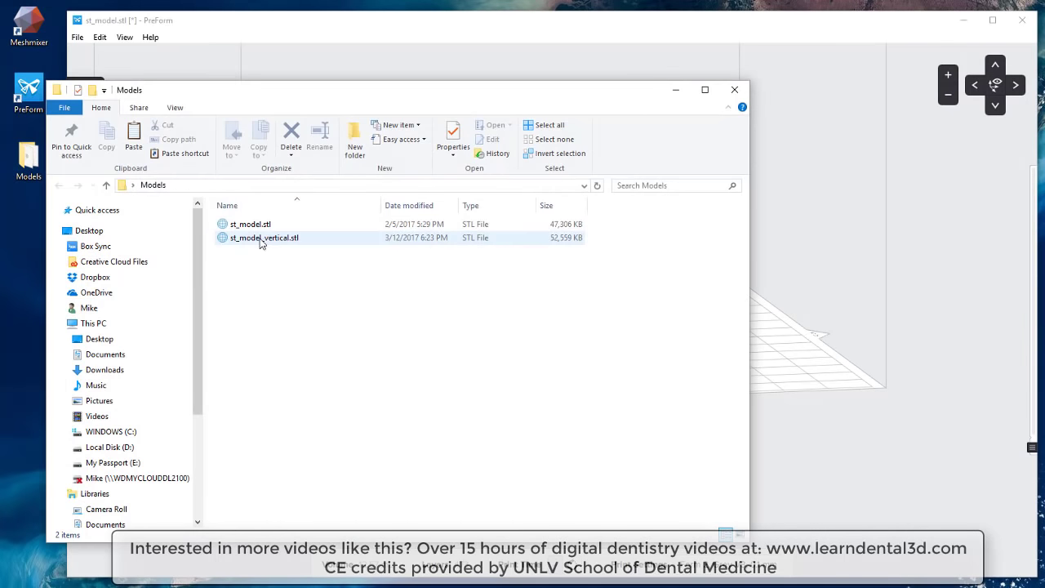
left_click_drag(259, 238, 809, 280)
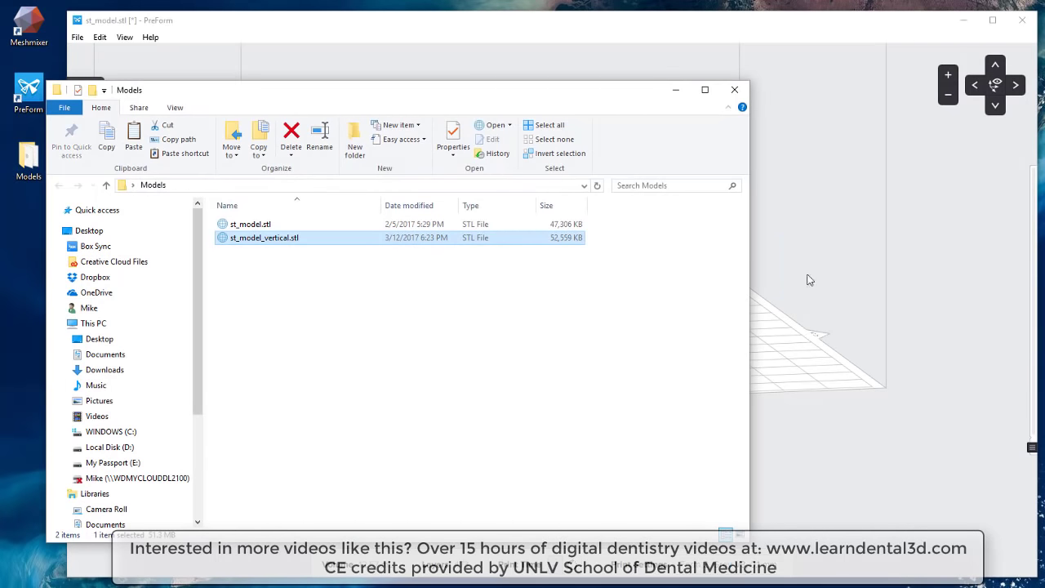
left_click(676, 91)
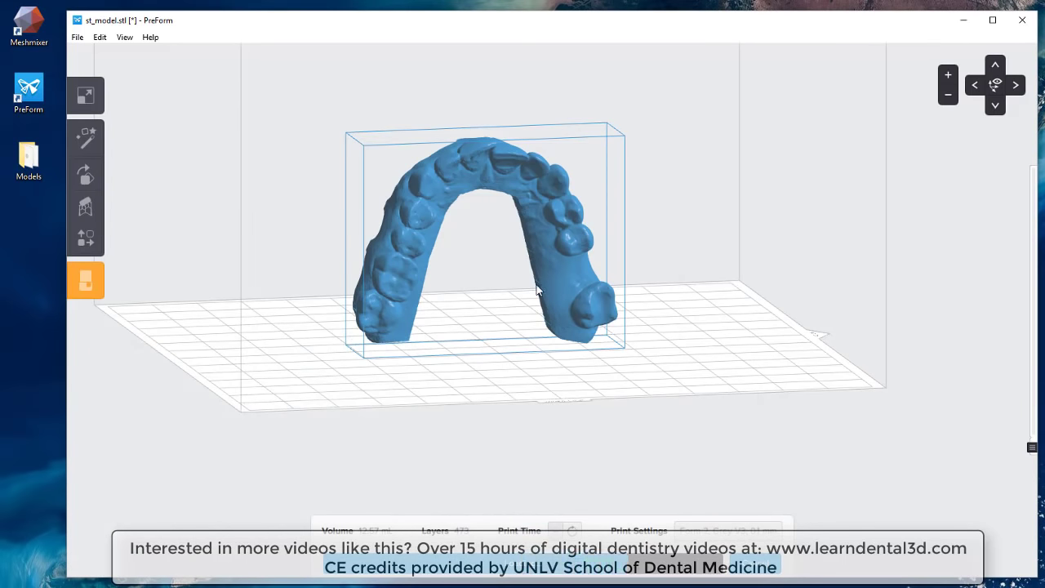
Move the original arch st_model away from the newly imported flat-lying model on the build platform
right_click_drag(509, 304, 680, 285)
scroll(500, 299, "up", 2)
left_click(493, 294)
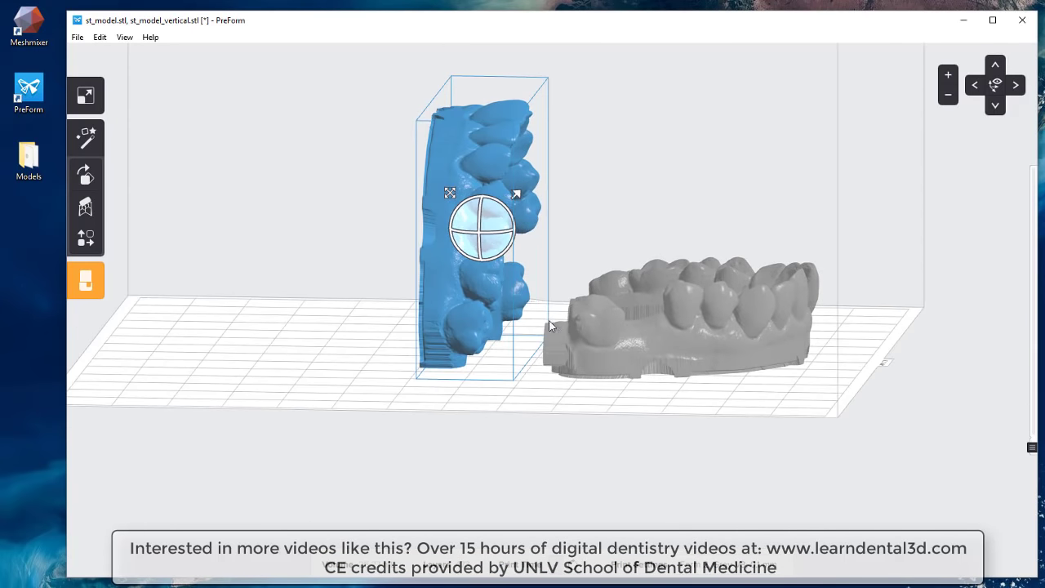
right_click_drag(549, 325, 665, 344)
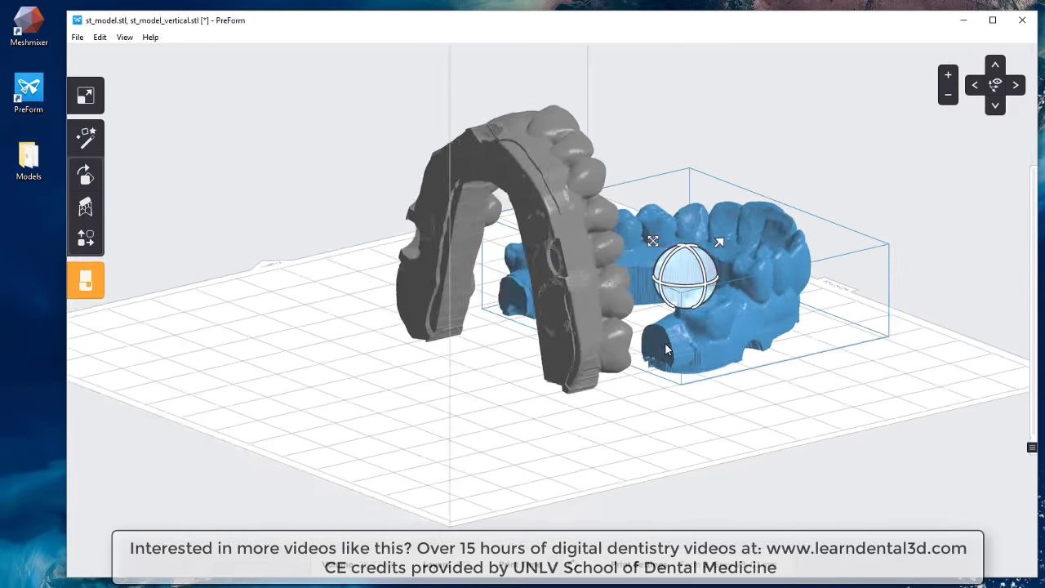
scroll(665, 344, "up", 3)
left_click(453, 307)
scroll(448, 279, "down", 5)
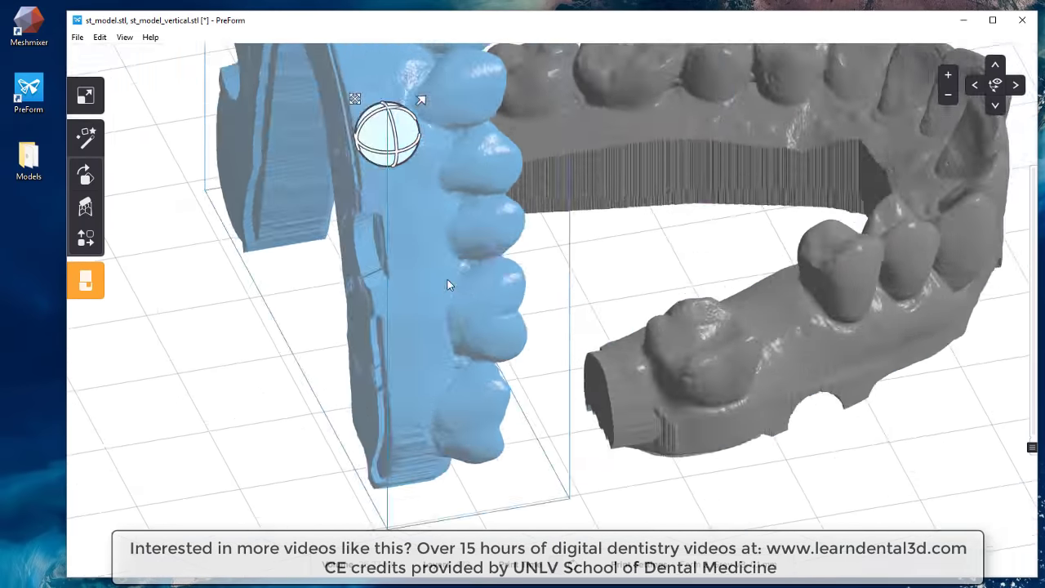
left_click_drag(385, 174, 215, 214)
Orient the imported st_model_vertical arch upright by choosing the flattened posterior end as its base face
left_click(493, 212)
right_click_drag(398, 246, 523, 292)
scroll(522, 294, "up", 4)
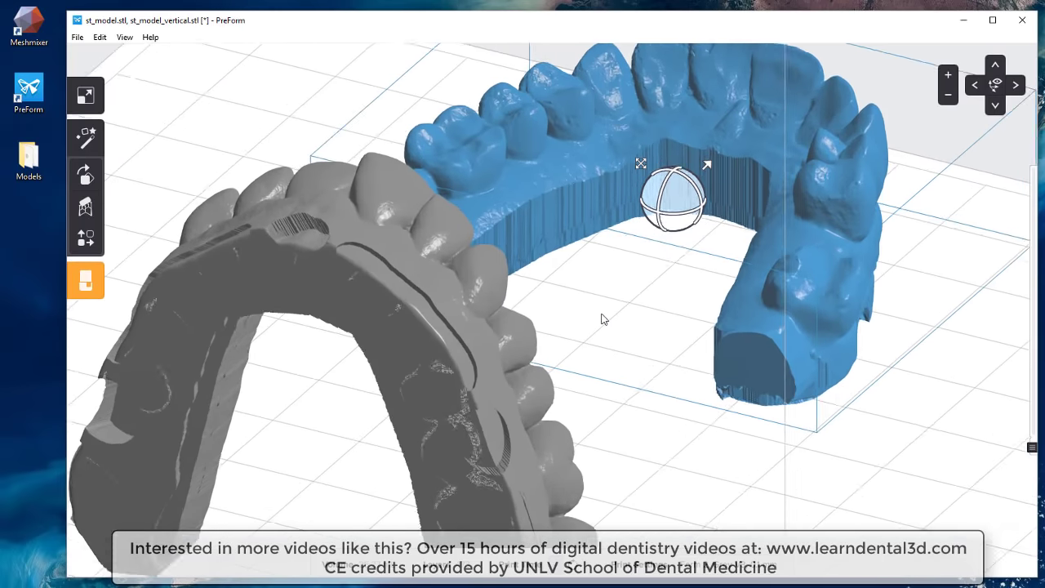
right_click_drag(602, 320, 553, 322)
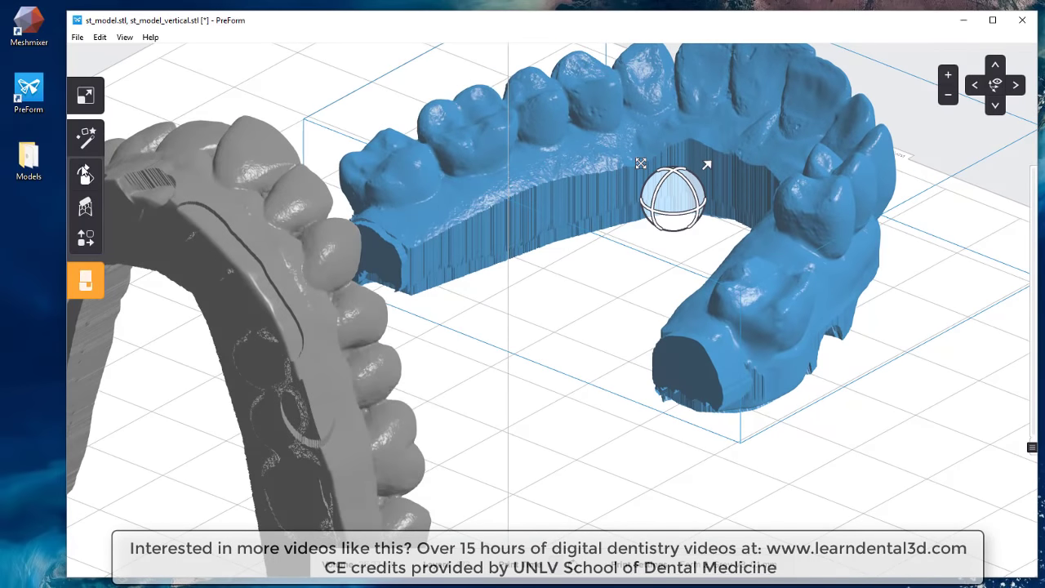
left_click(85, 174)
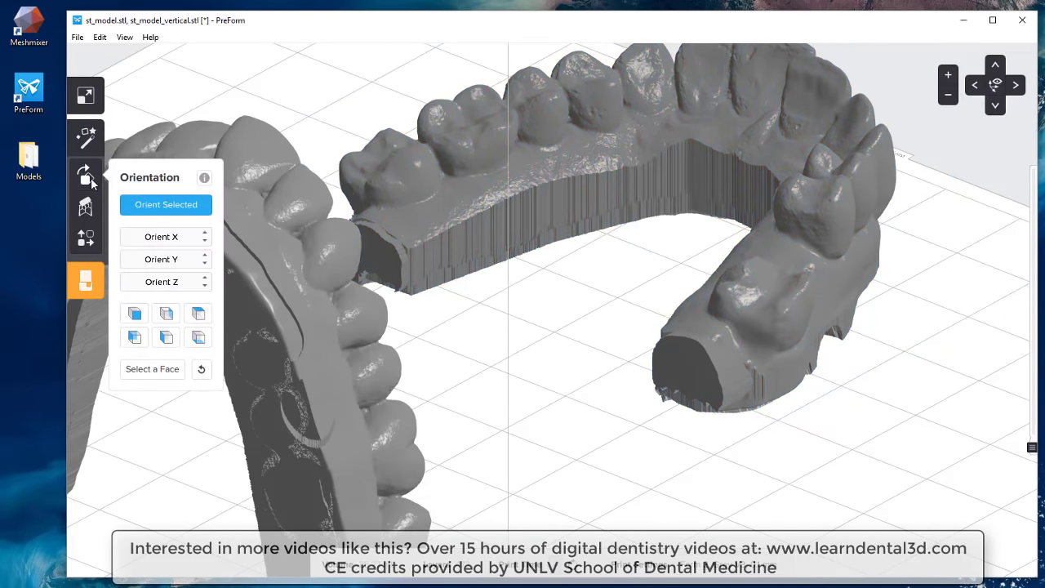
left_click(152, 369)
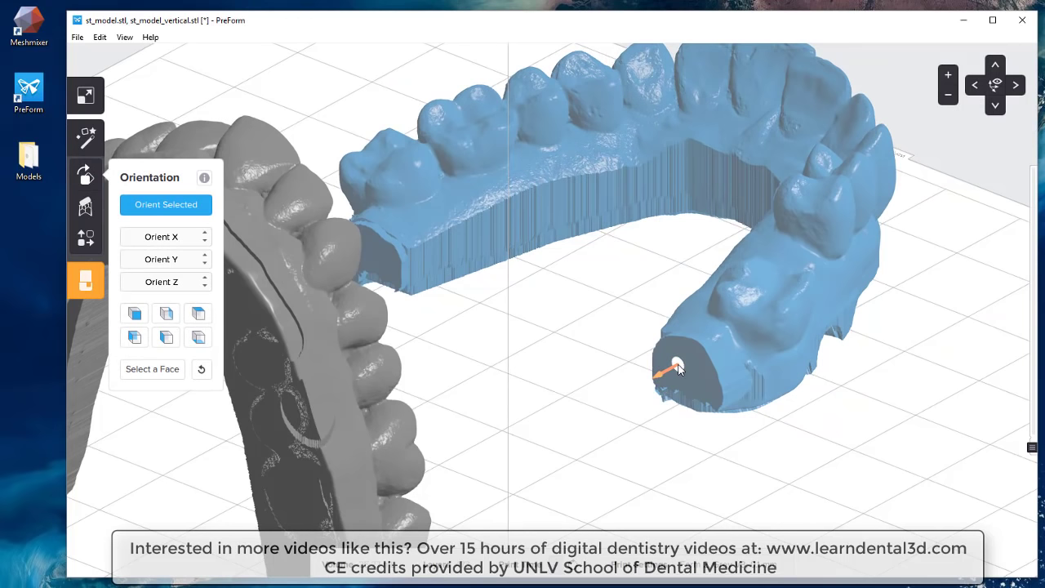
left_click(677, 368)
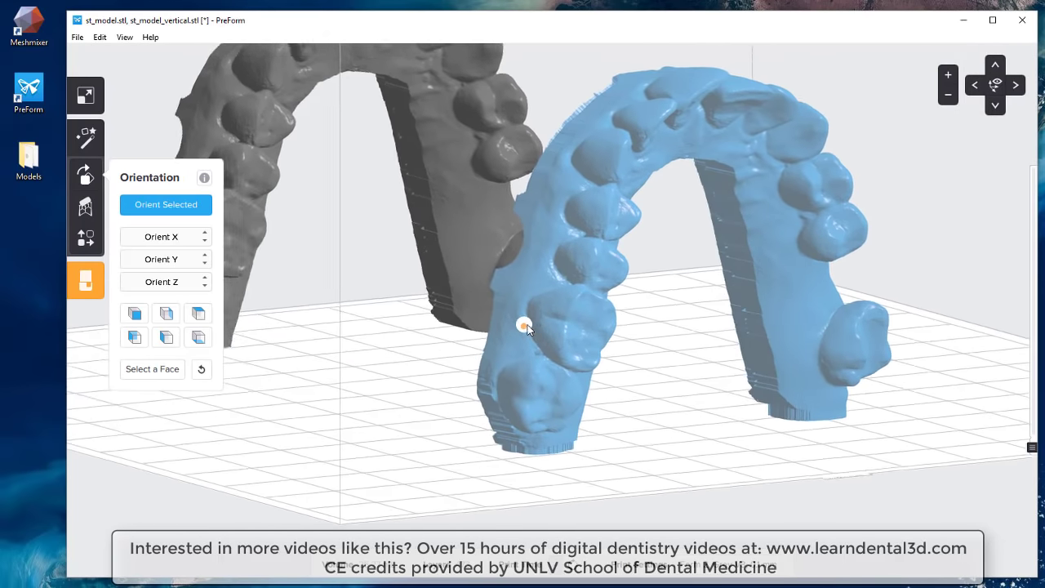
Finish the orientation and move the original arch close to the reoriented one for a side-by-side comparison
left_click(86, 174)
left_click(253, 128)
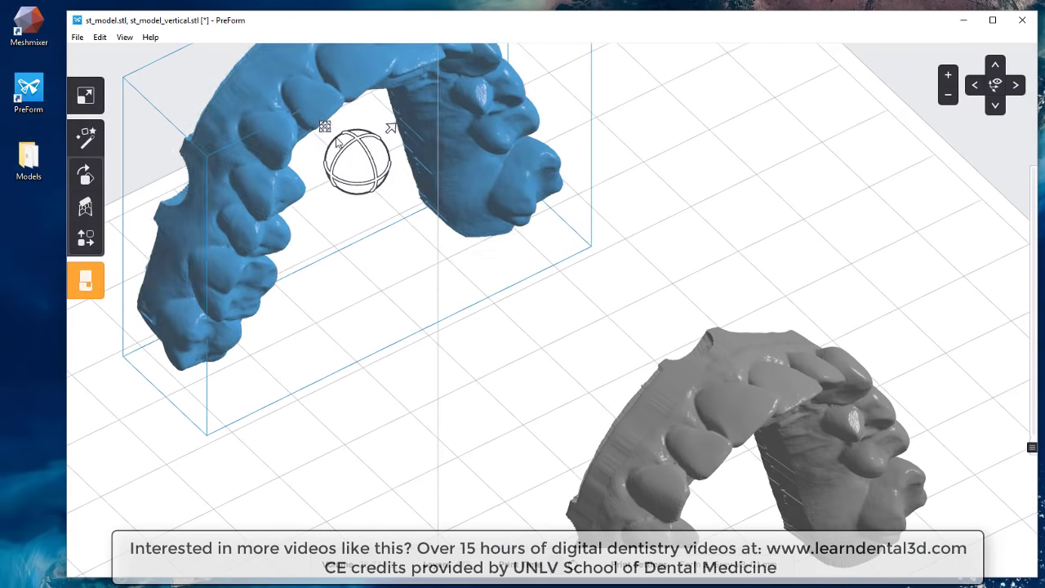
left_click_drag(328, 129, 403, 375)
Compare how the posterior ends of both arches meet the build platform, and delete the original arch
right_click_drag(449, 216, 440, 236)
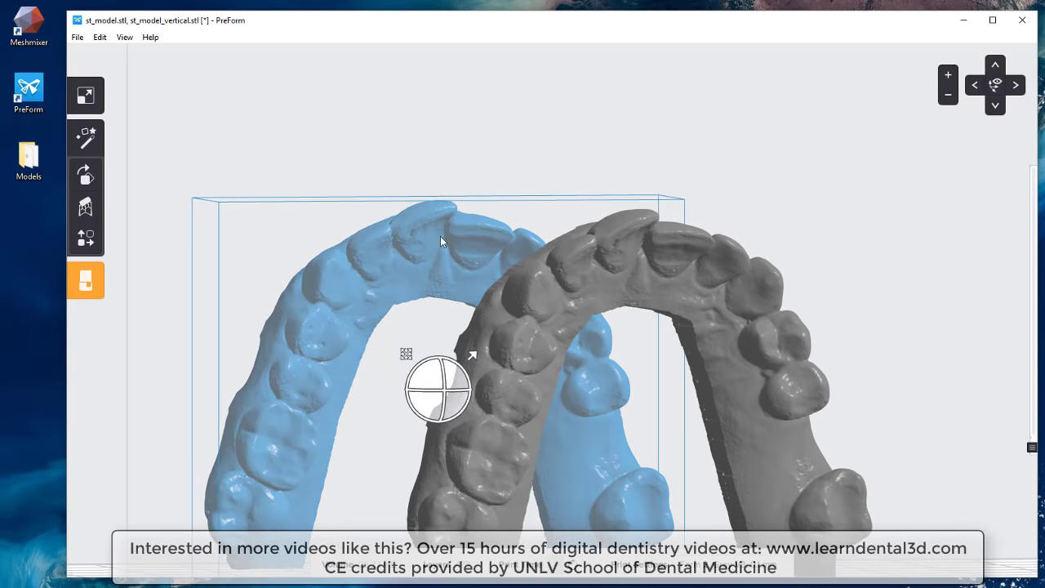
middle_click_drag(440, 239, 436, 52)
right_click_drag(368, 237, 349, 276)
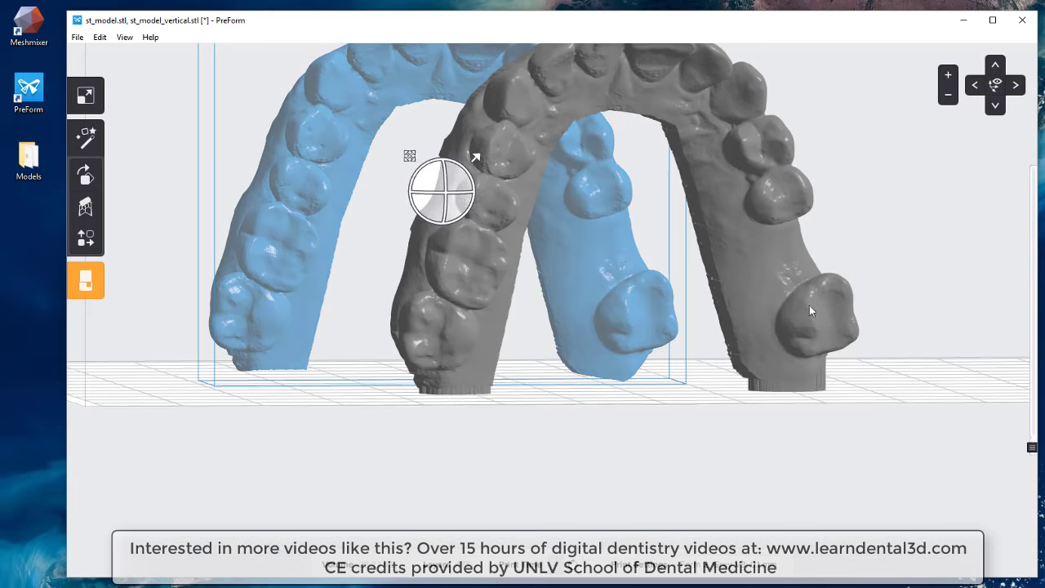
right_click_drag(729, 353, 685, 358)
right_click_drag(468, 354, 488, 321)
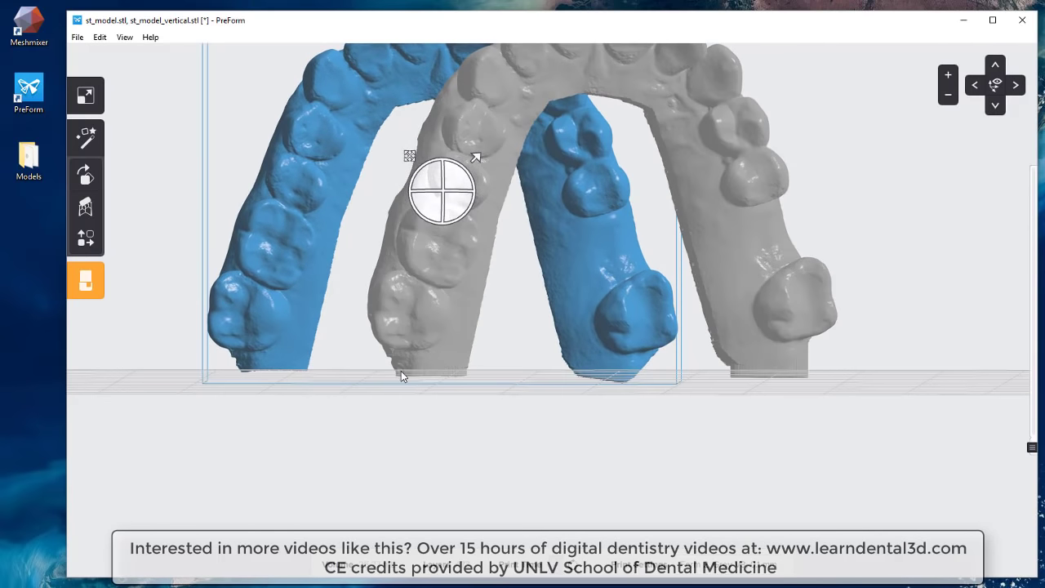
right_click_drag(563, 380, 532, 386)
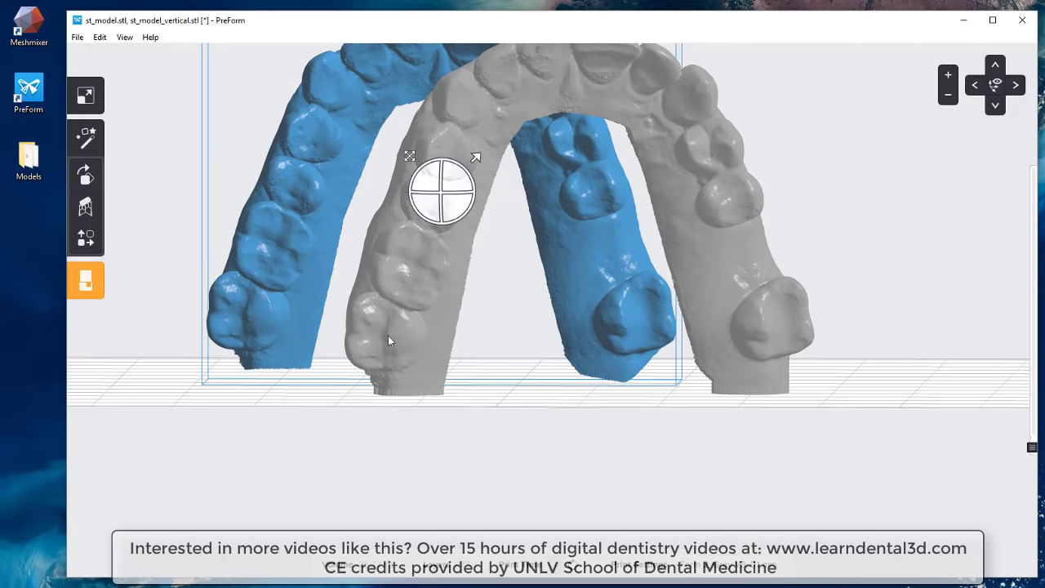
right_click_drag(389, 320, 316, 211)
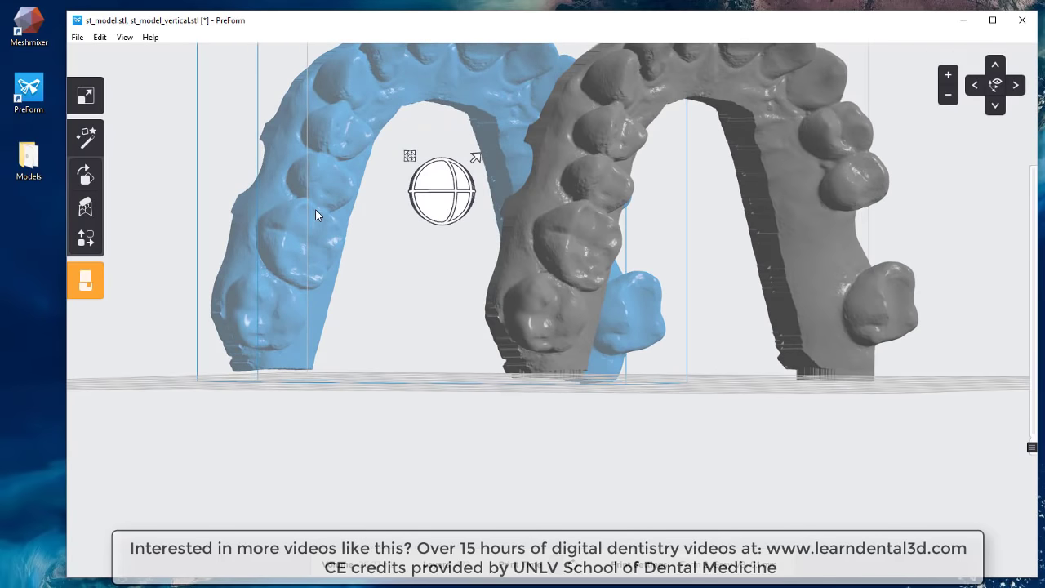
key("Delete")
Examine the remaining arch from several angles, checking how its extruded posterior ends sit on the build platform
scroll(373, 169, "down", 3)
right_click_drag(373, 168, 389, 427)
scroll(508, 296, "up", 5)
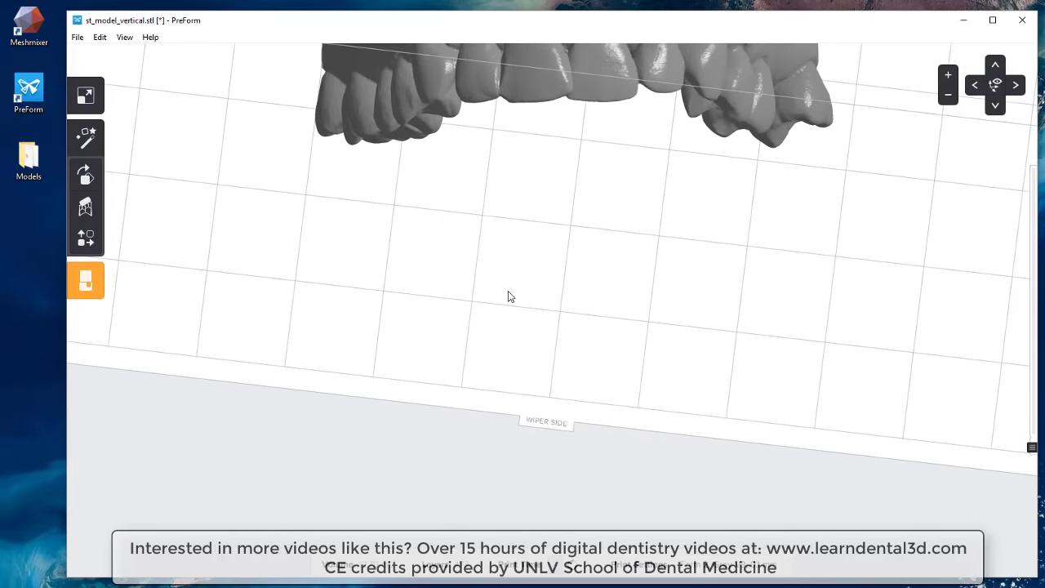
scroll(493, 122, "up", 3)
scroll(490, 123, "down", 5)
right_click_drag(557, 296, 133, 232)
right_click_drag(334, 315, 941, 420)
scroll(722, 397, "up", 5)
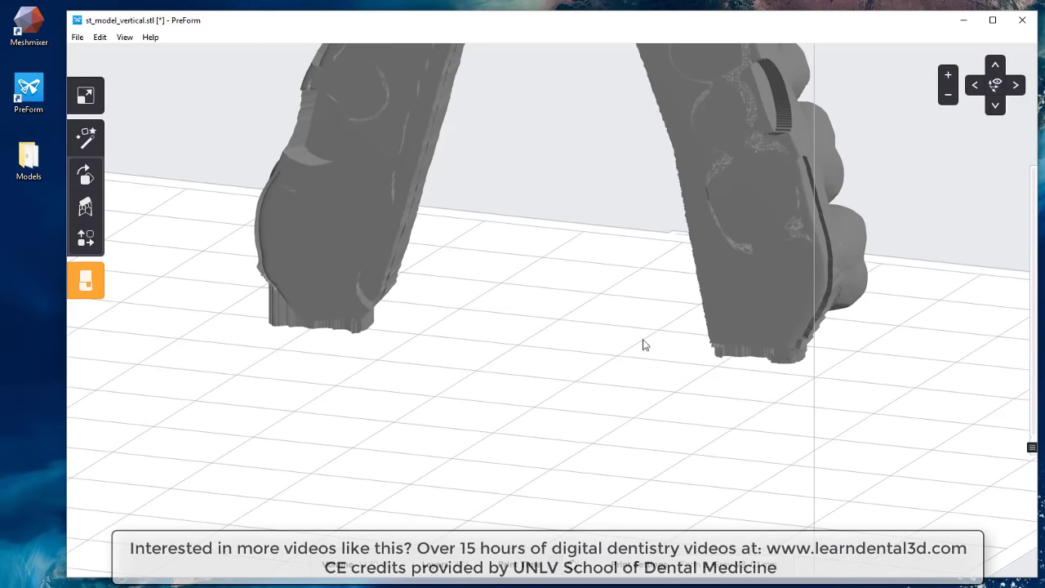
right_click_drag(390, 327, 457, 287)
right_click_drag(321, 356, 336, 383)
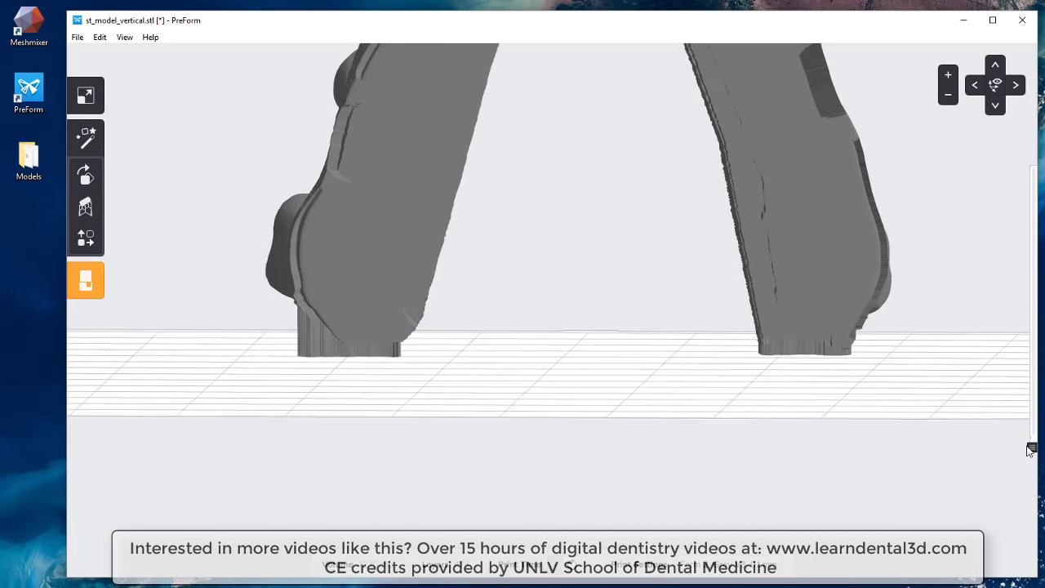
Step through the print layers of the arch from layer 1 up to layer 473 to check the slices
left_click_drag(1031, 447, 1031, 435)
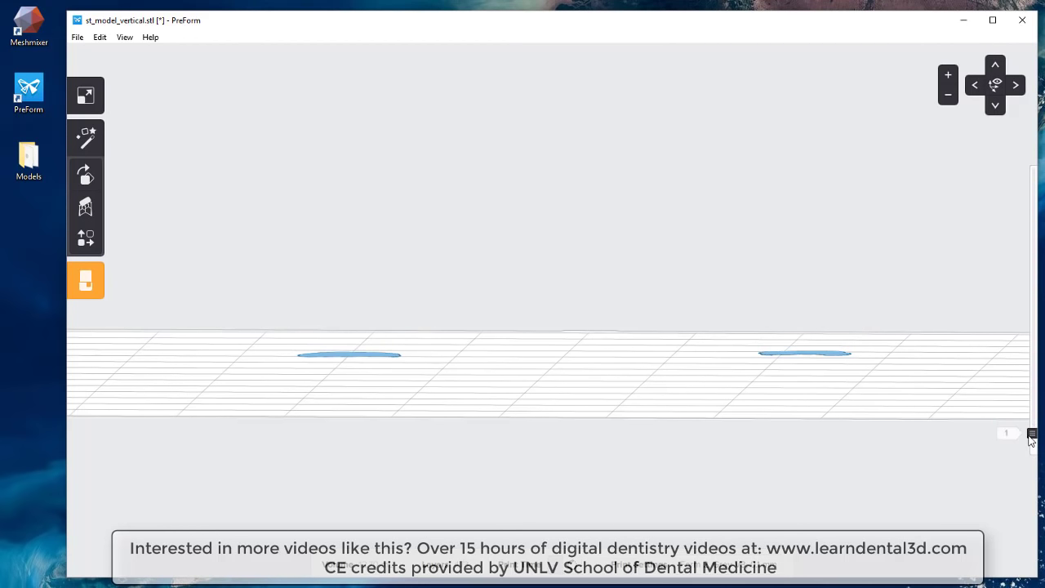
right_click_drag(626, 333, 622, 418)
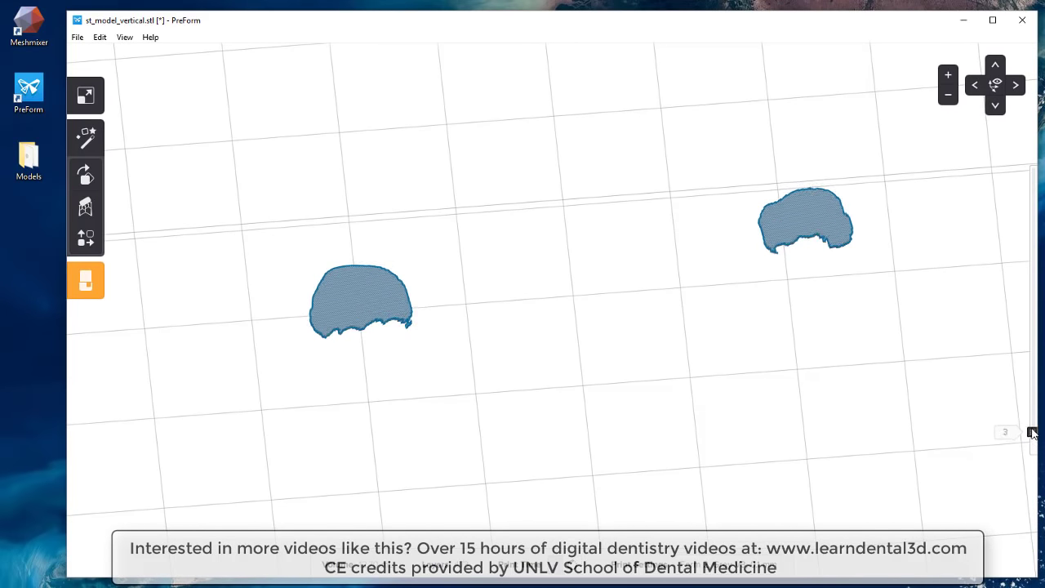
left_click_drag(1031, 432, 1030, 245)
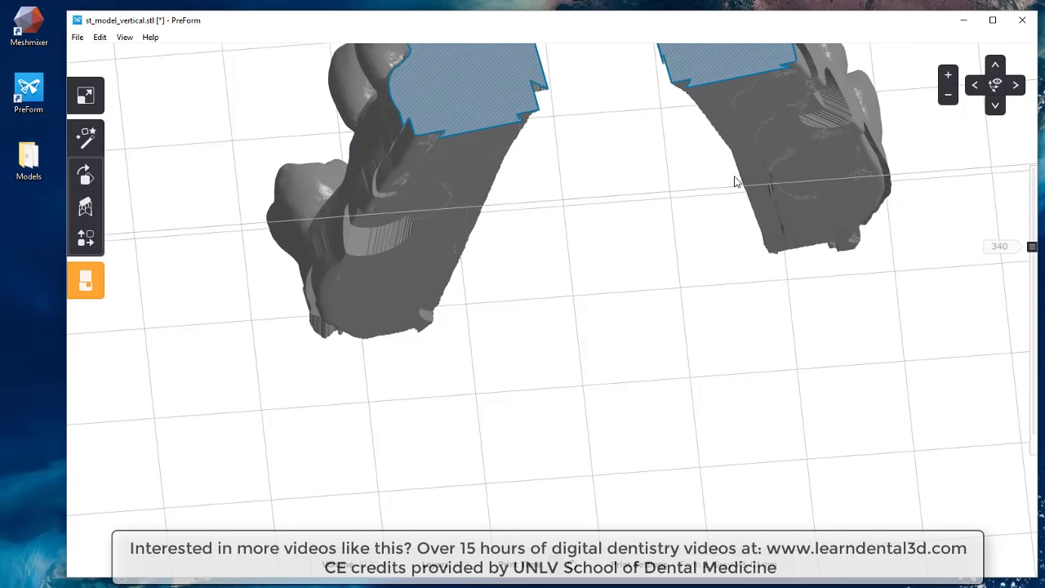
middle_click_drag(736, 187, 732, 333)
left_click_drag(1033, 244, 1032, 182)
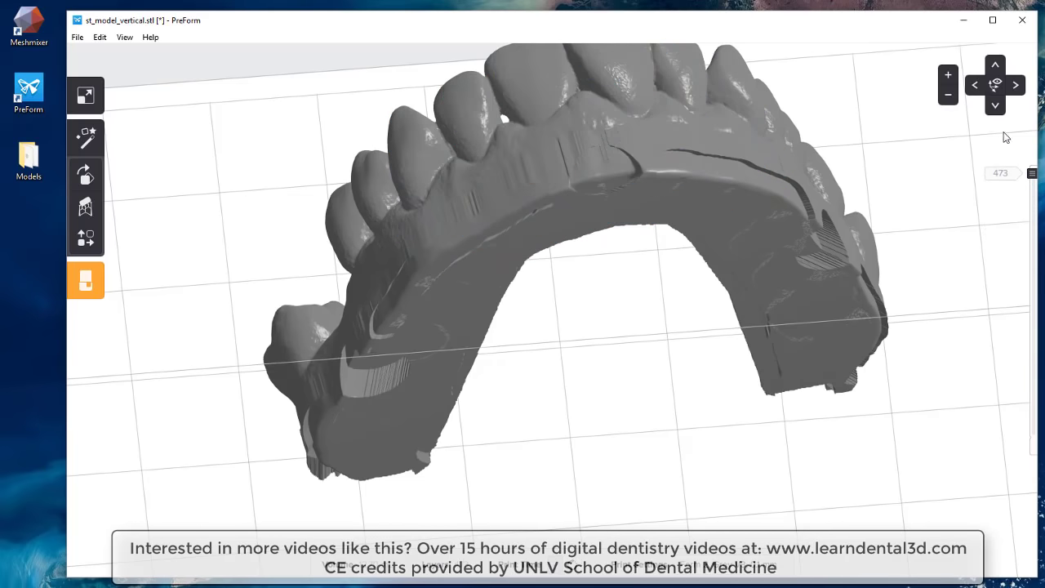
Select the upright arch and duplicate it four times on the build platform
right_click_drag(415, 312, 548, 317)
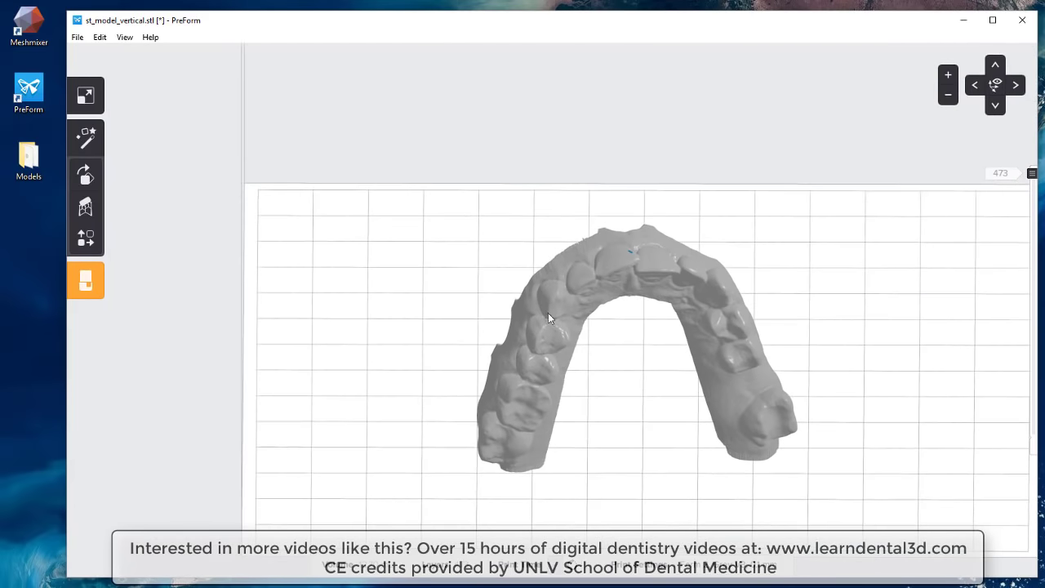
left_click(537, 308)
right_click_drag(460, 268, 445, 298)
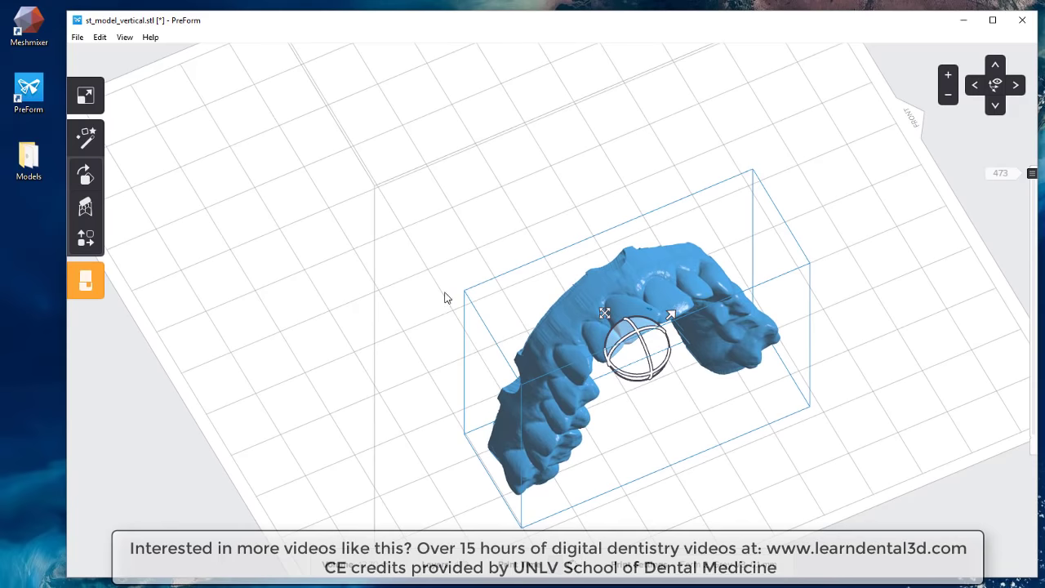
scroll(414, 259, "down", 4)
right_click_drag(414, 259, 416, 190)
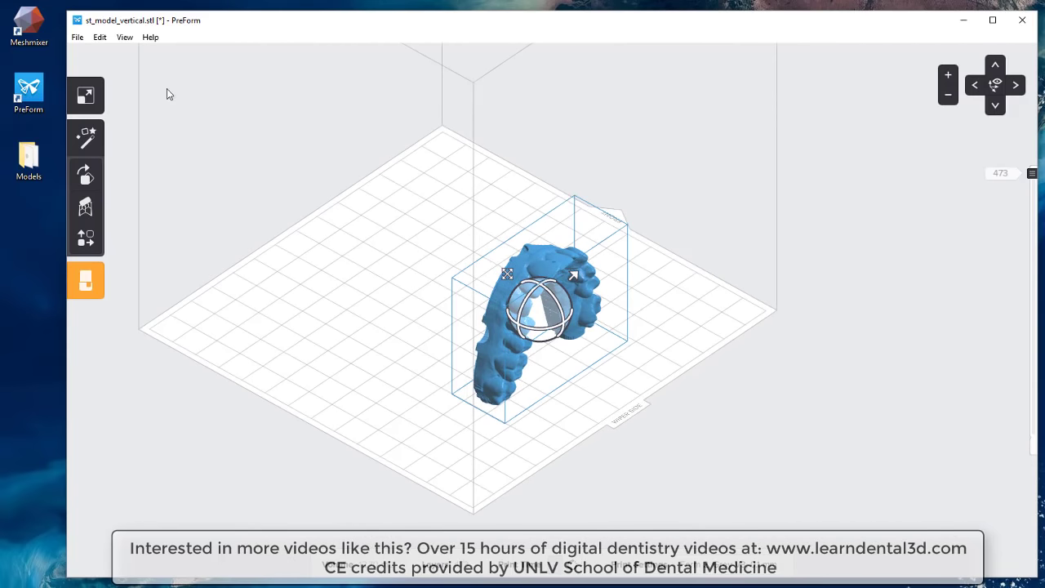
left_click(100, 38)
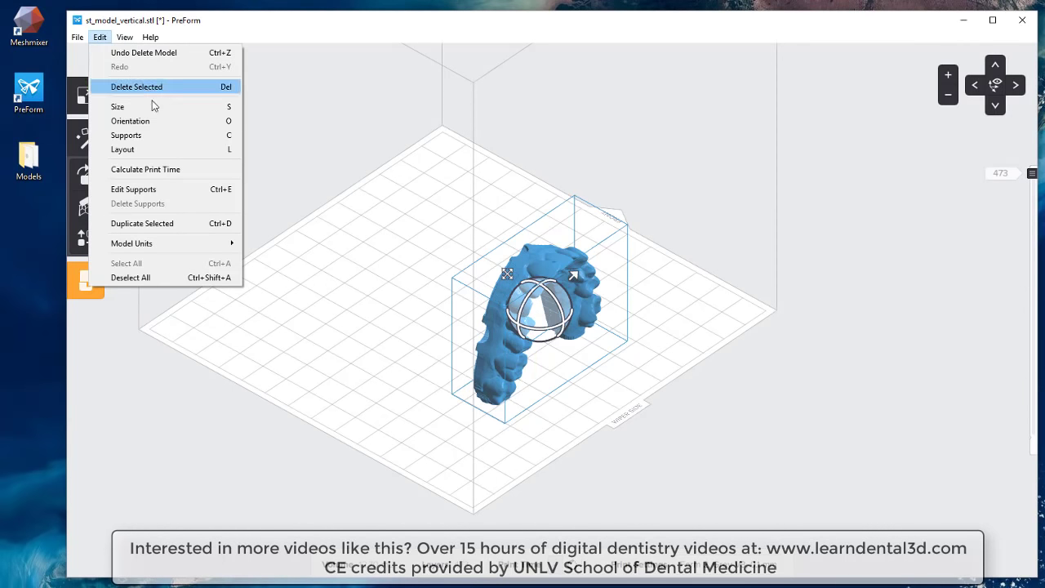
left_click(164, 224)
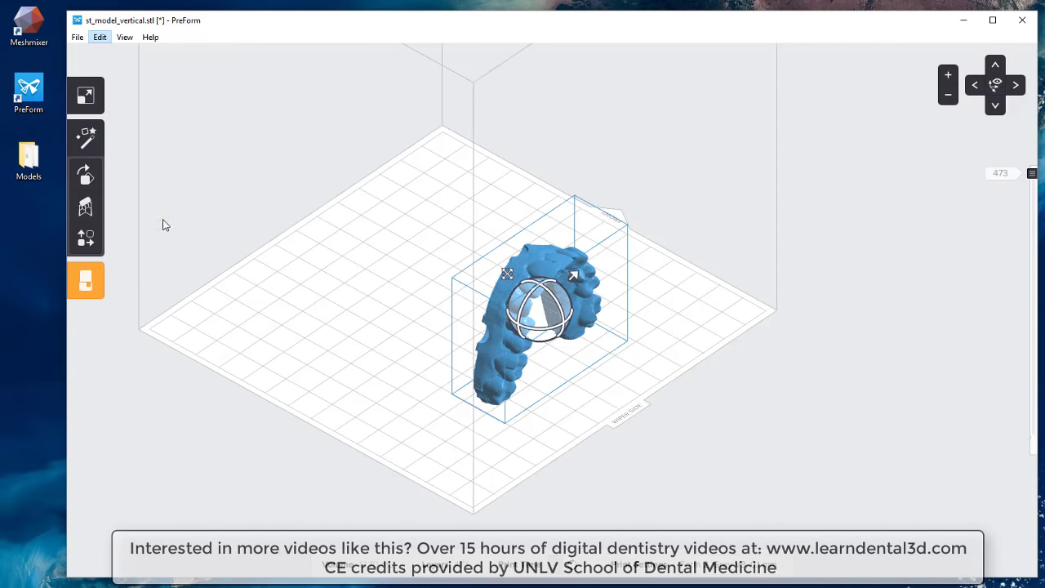
key("ctrl+d")
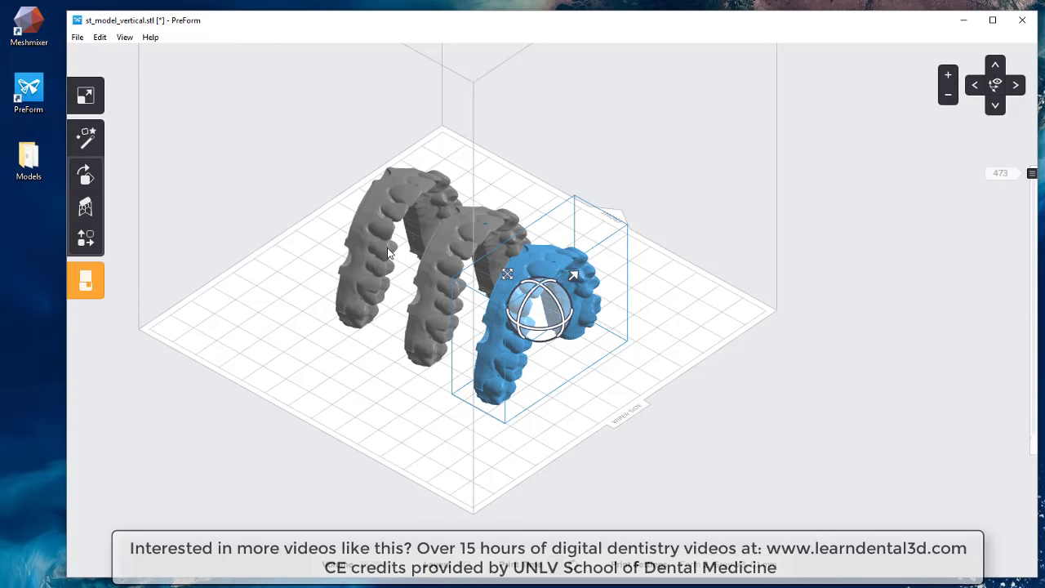
key("ctrl+d")
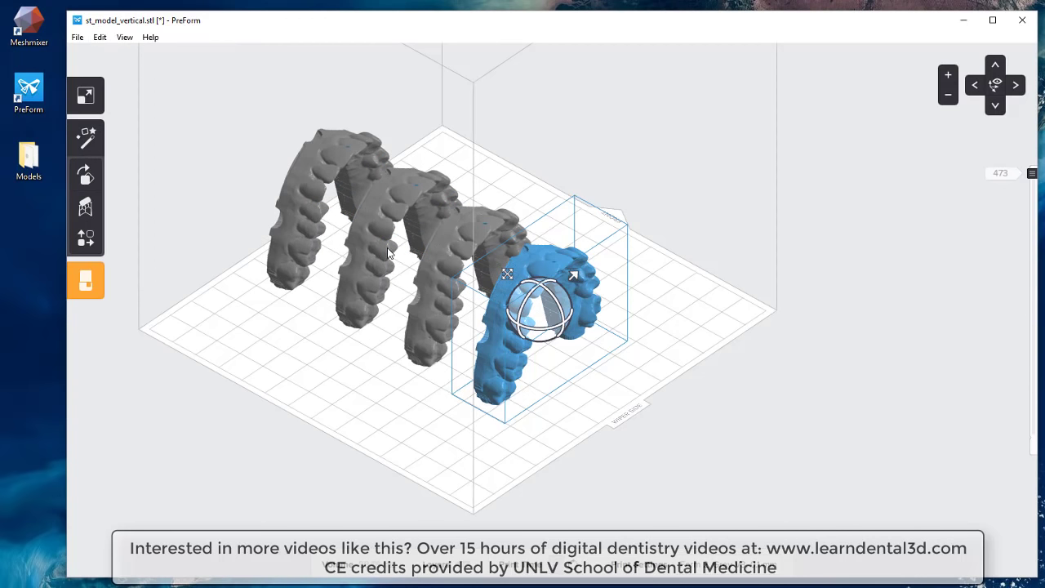
key("ctrl+d")
Select the row of four arches together and shift it toward the edge of the build platform to free space
right_click_drag(452, 284, 454, 344)
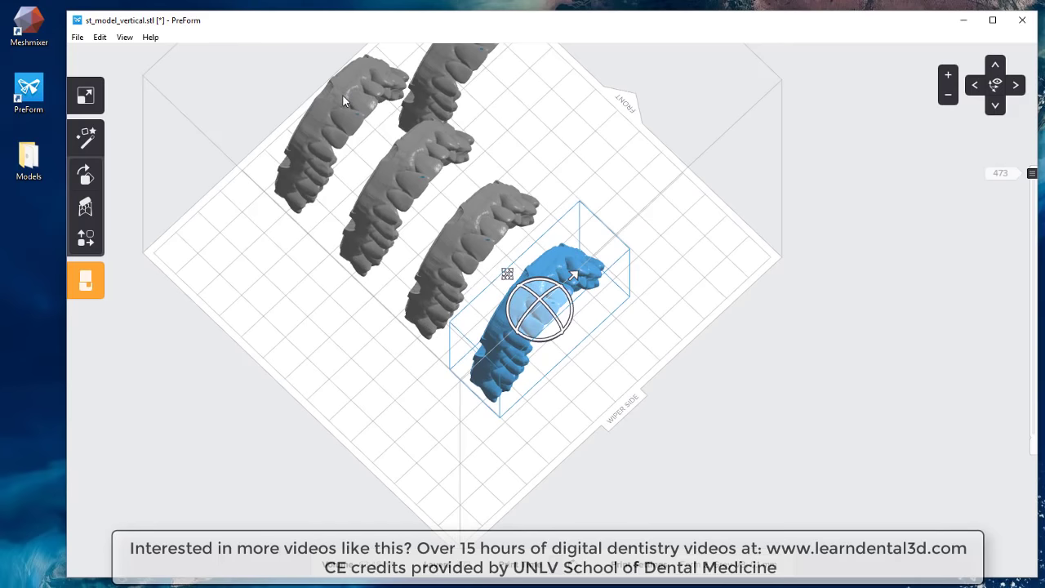
left_click(297, 170)
left_click_drag(589, 407, 271, 151)
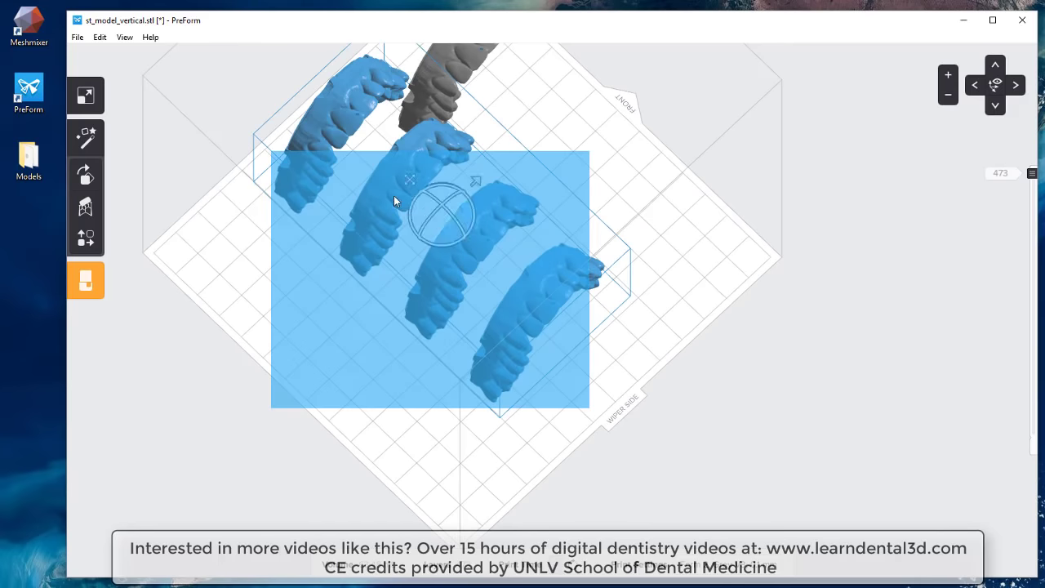
left_click_drag(393, 201, 358, 254)
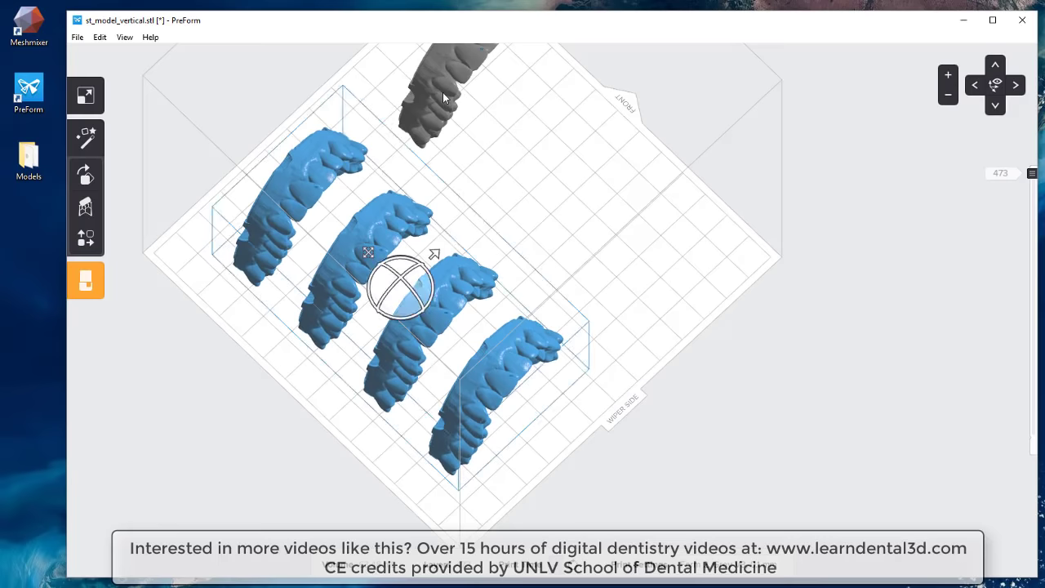
Duplicate the single arch outside the row three times to fill the free half of the build platform, and review the layout
left_click(443, 95)
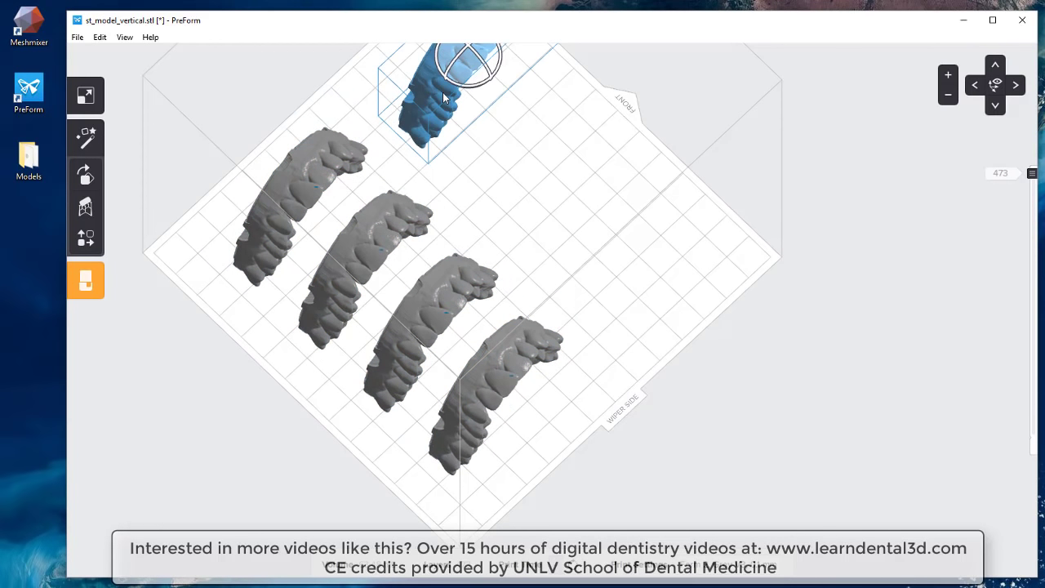
key("ctrl+v")
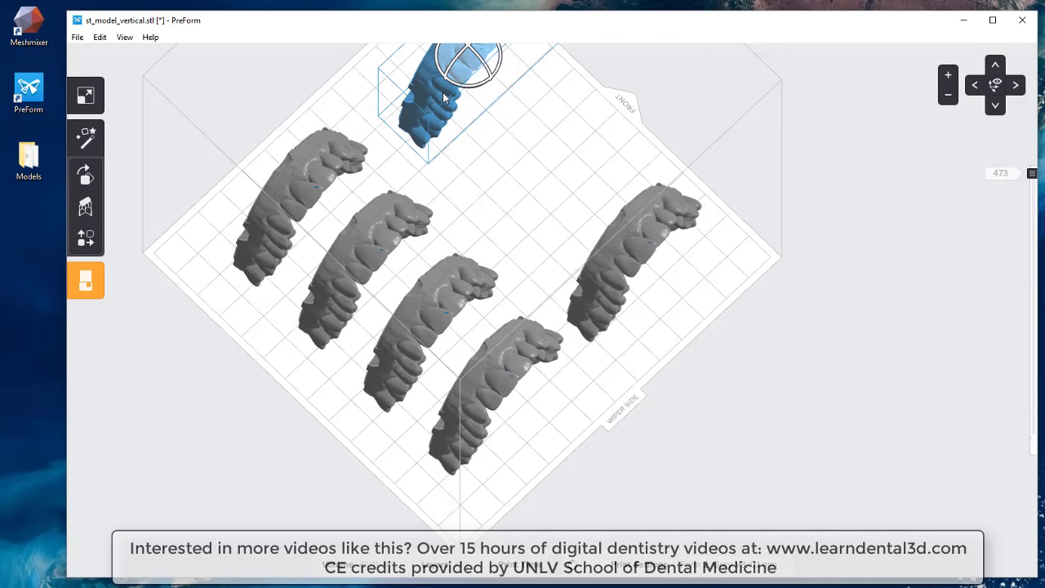
key("ctrl+v")
key("ctrl+v")
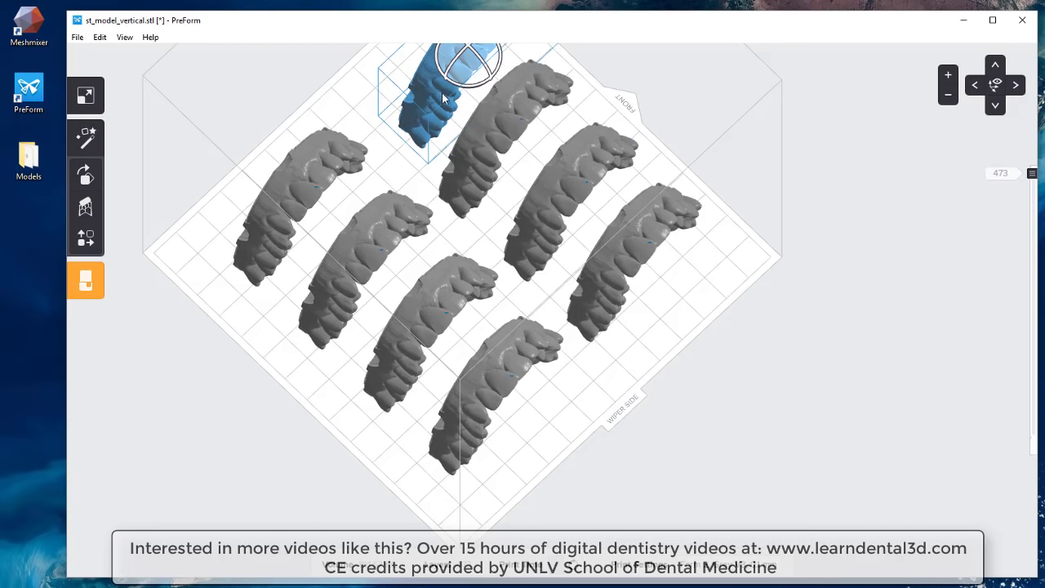
right_click_drag(469, 217, 649, 350)
middle_click_drag(649, 350, 680, 409)
right_click_drag(698, 327, 387, 294)
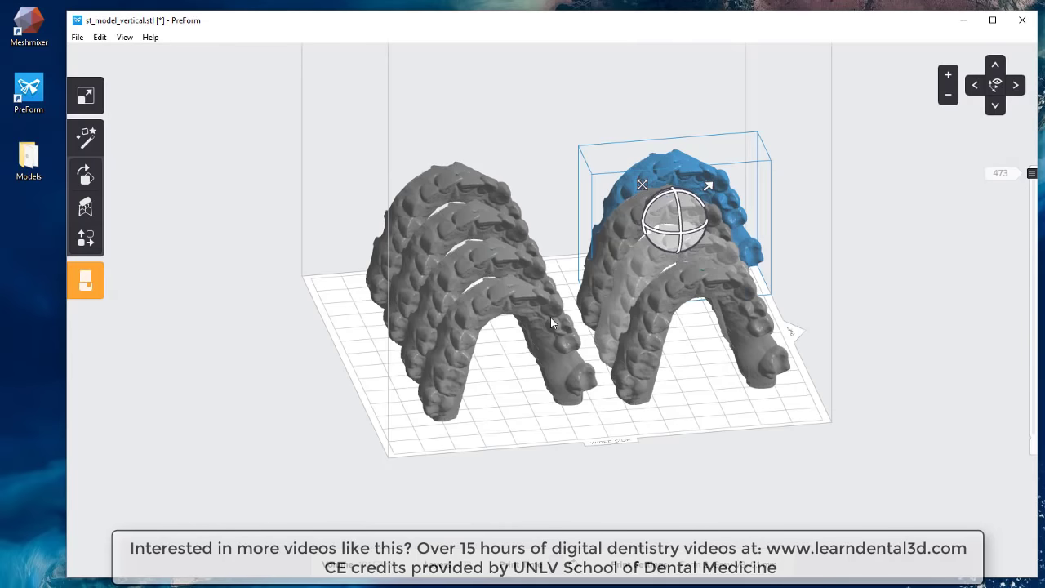
right_click_drag(747, 306, 551, 262)
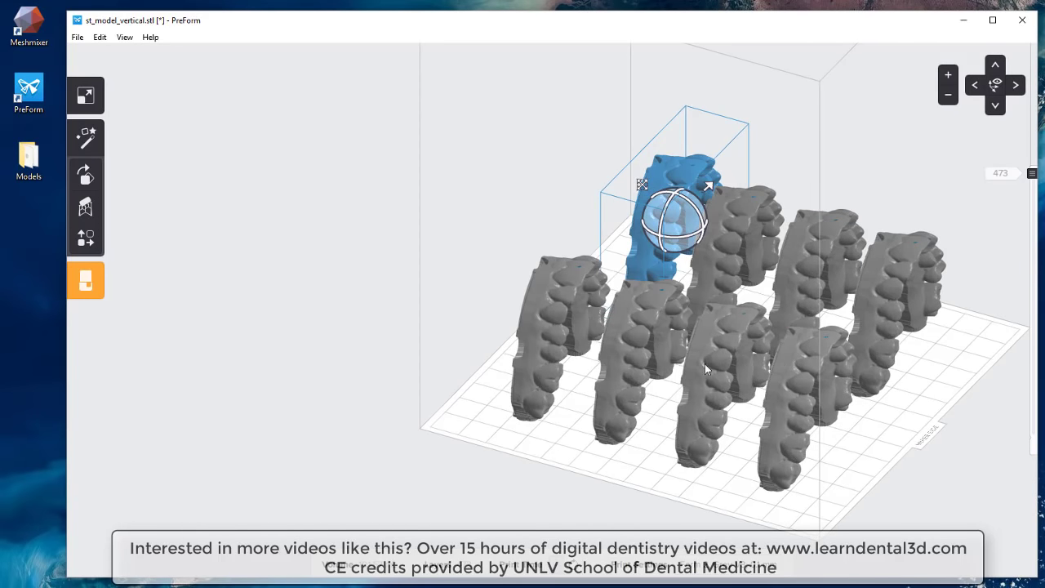
right_click_drag(664, 380, 657, 375)
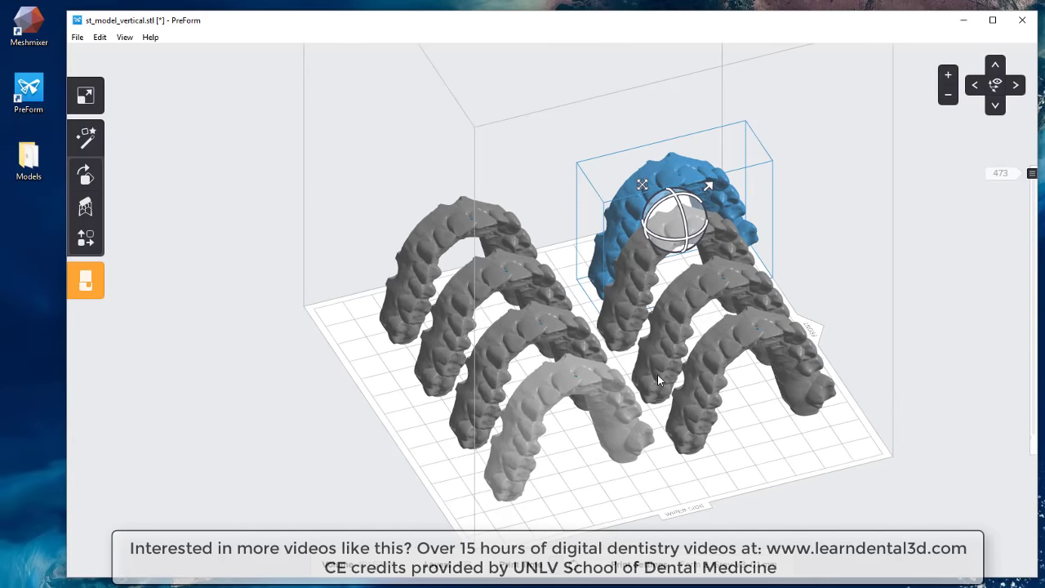